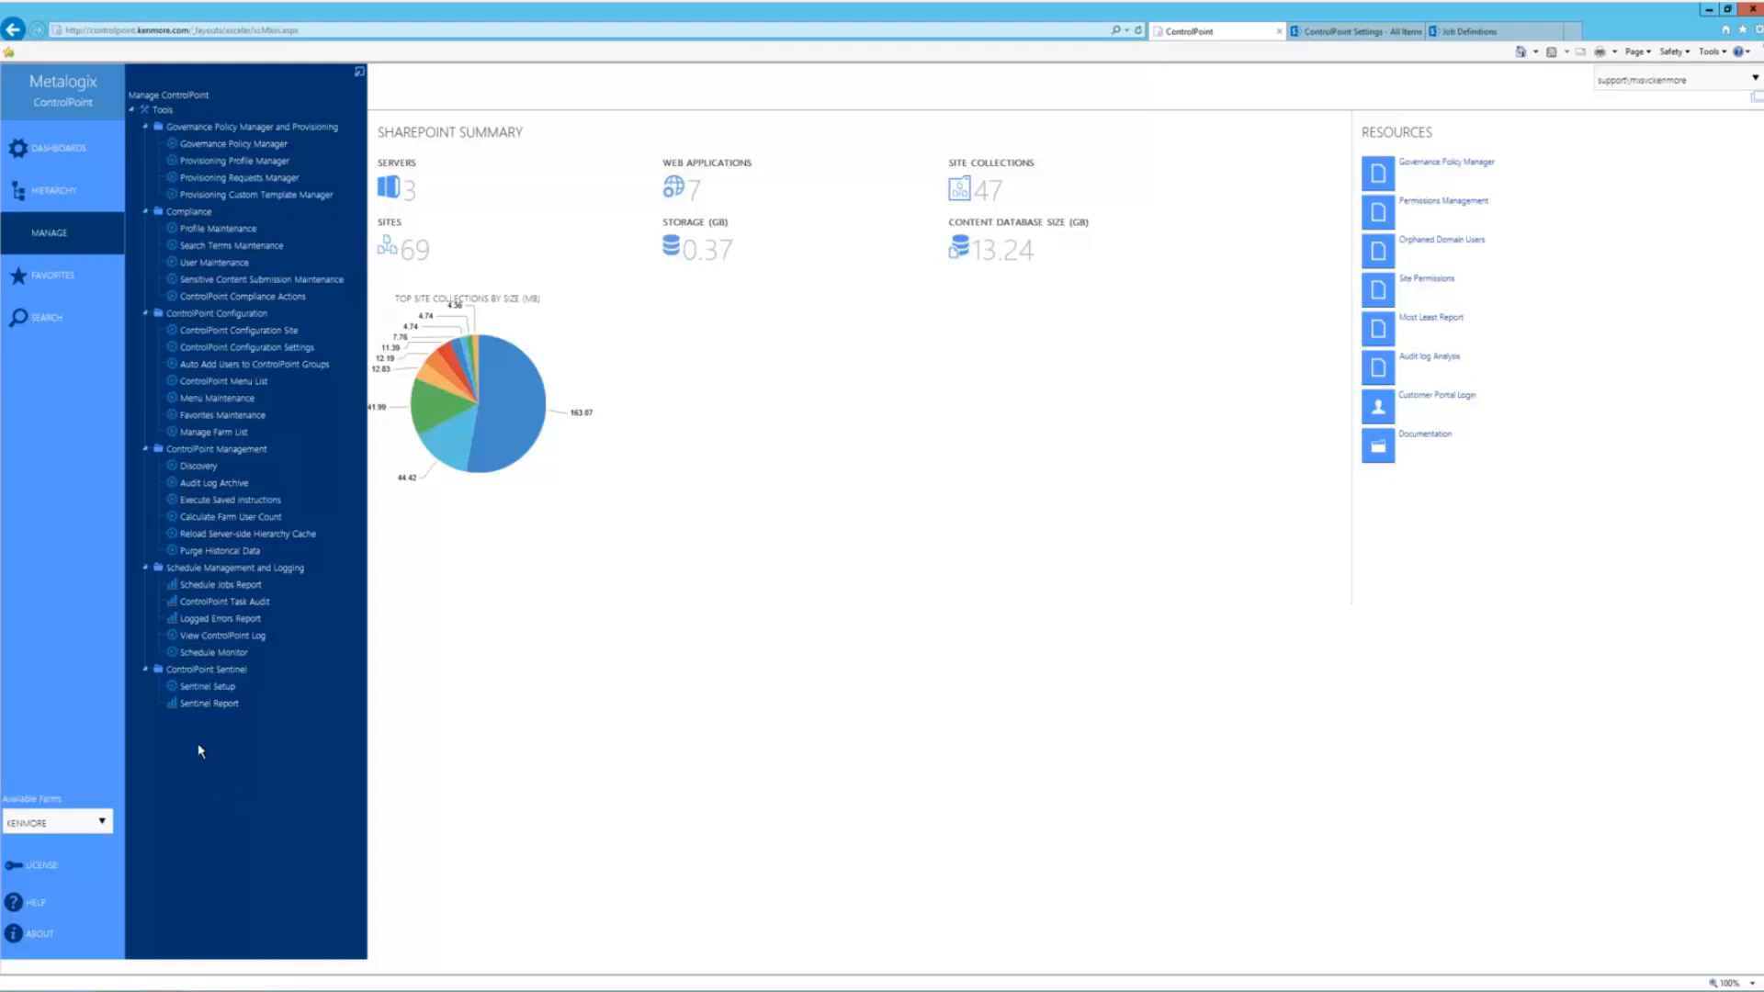
Open Manage Audit Settings for the KENMORE farm and choose to enable auditing.
{"action": "left_click", "coordinate": [78, 175]}
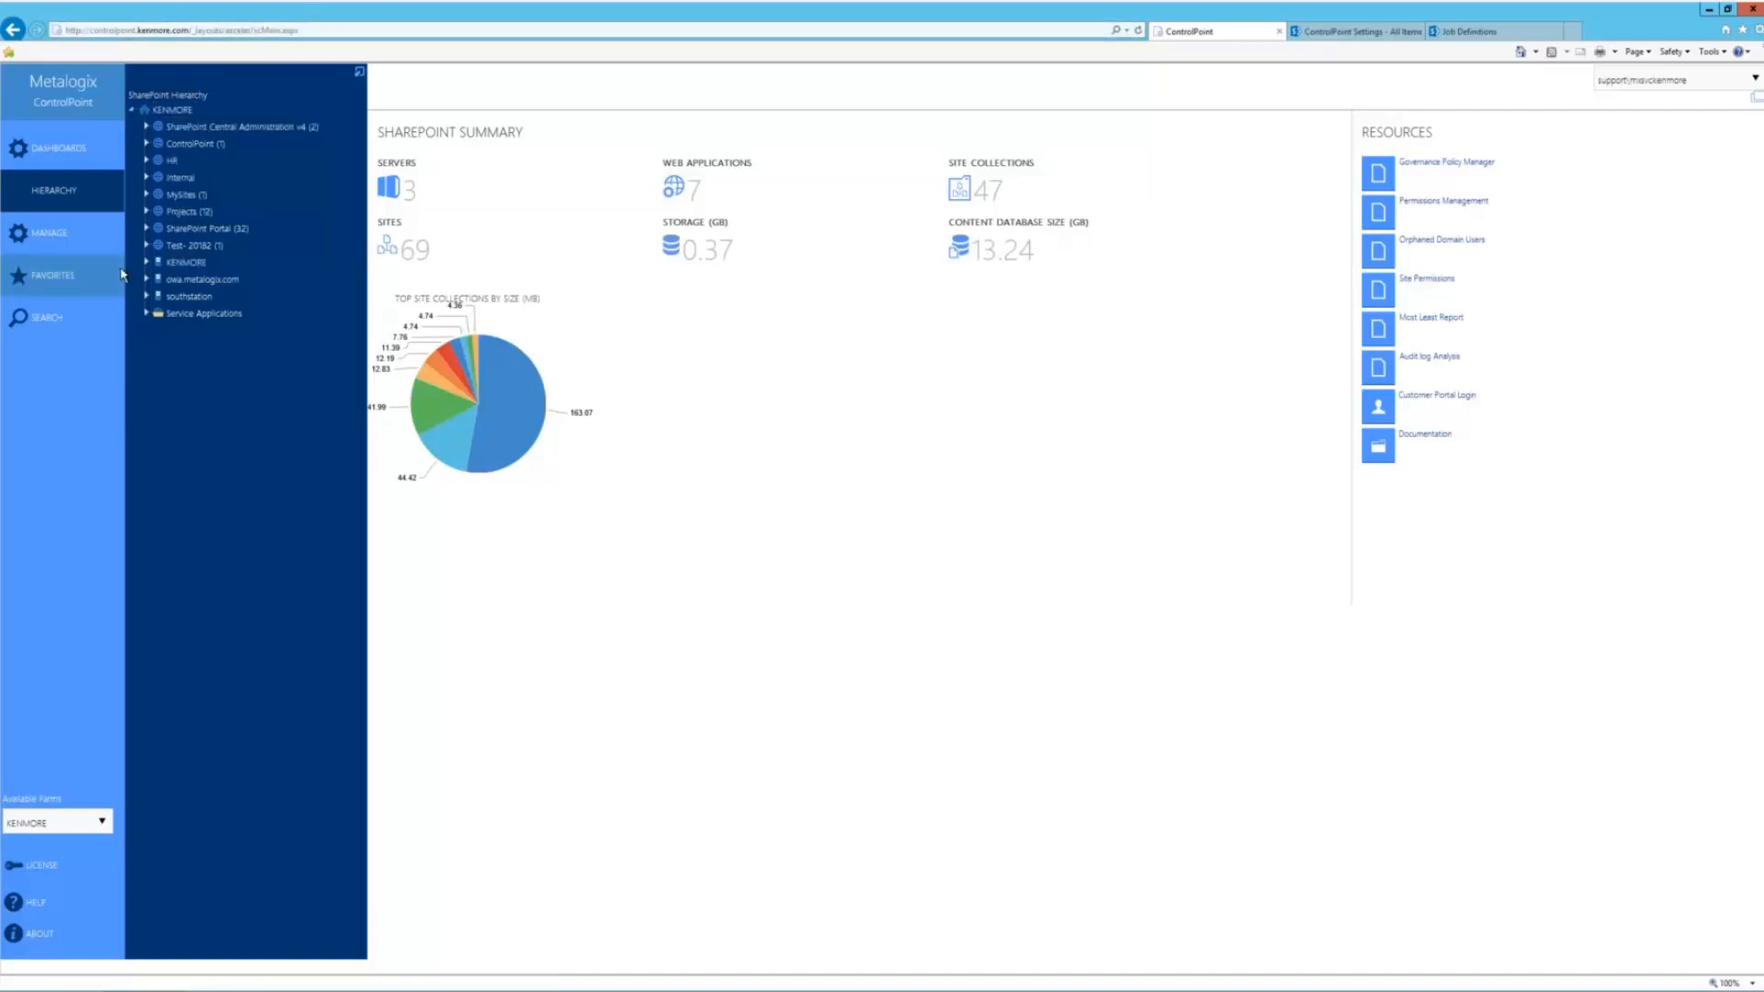
{"action": "right_click", "coordinate": [168, 114]}
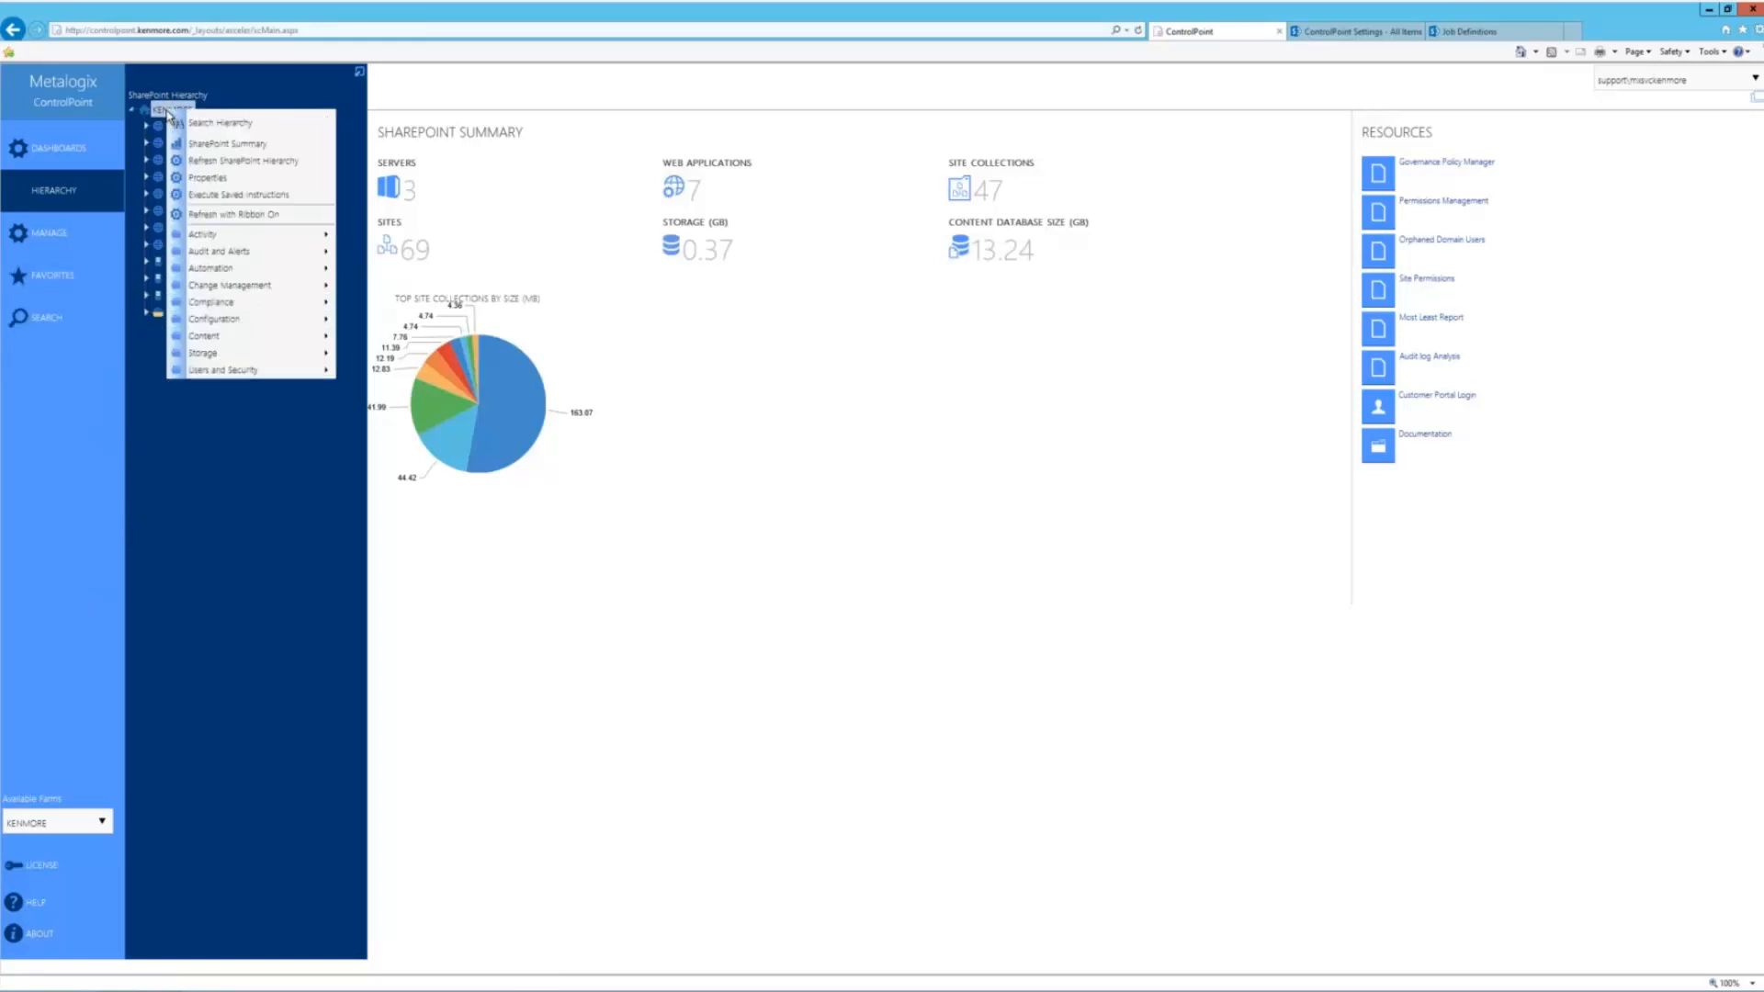
{"action": "mouse_move", "coordinate": [249, 292]}
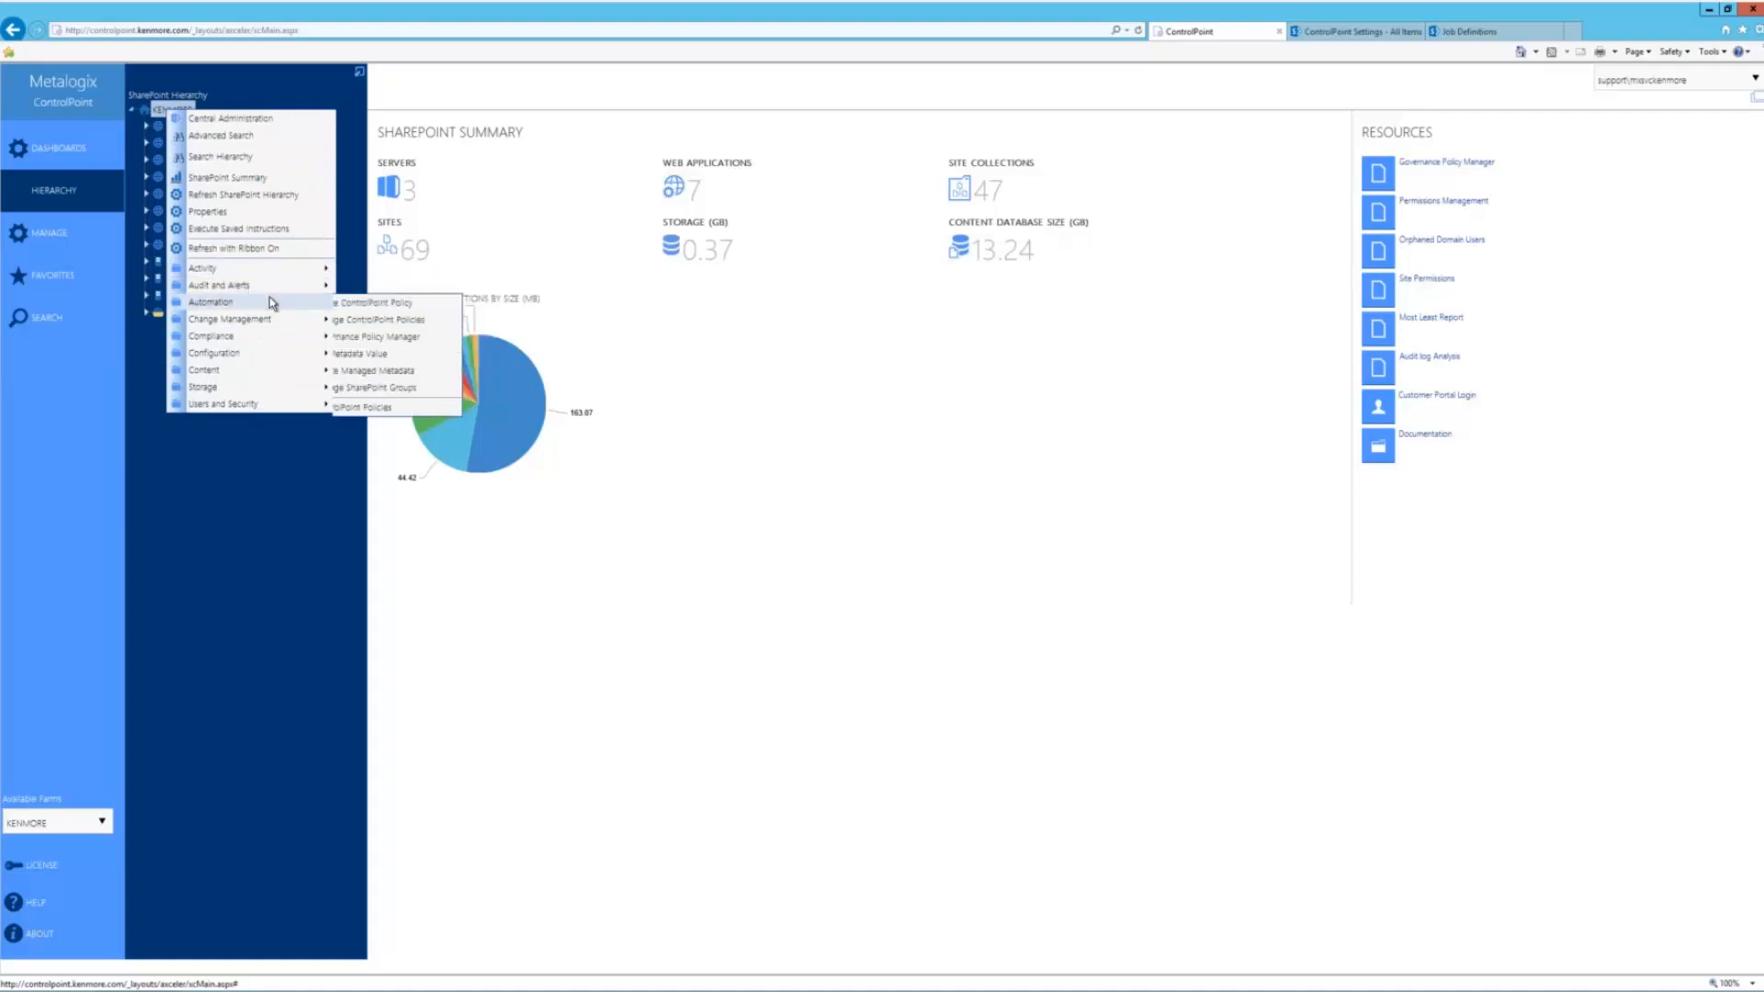
{"action": "mouse_move", "coordinate": [294, 268]}
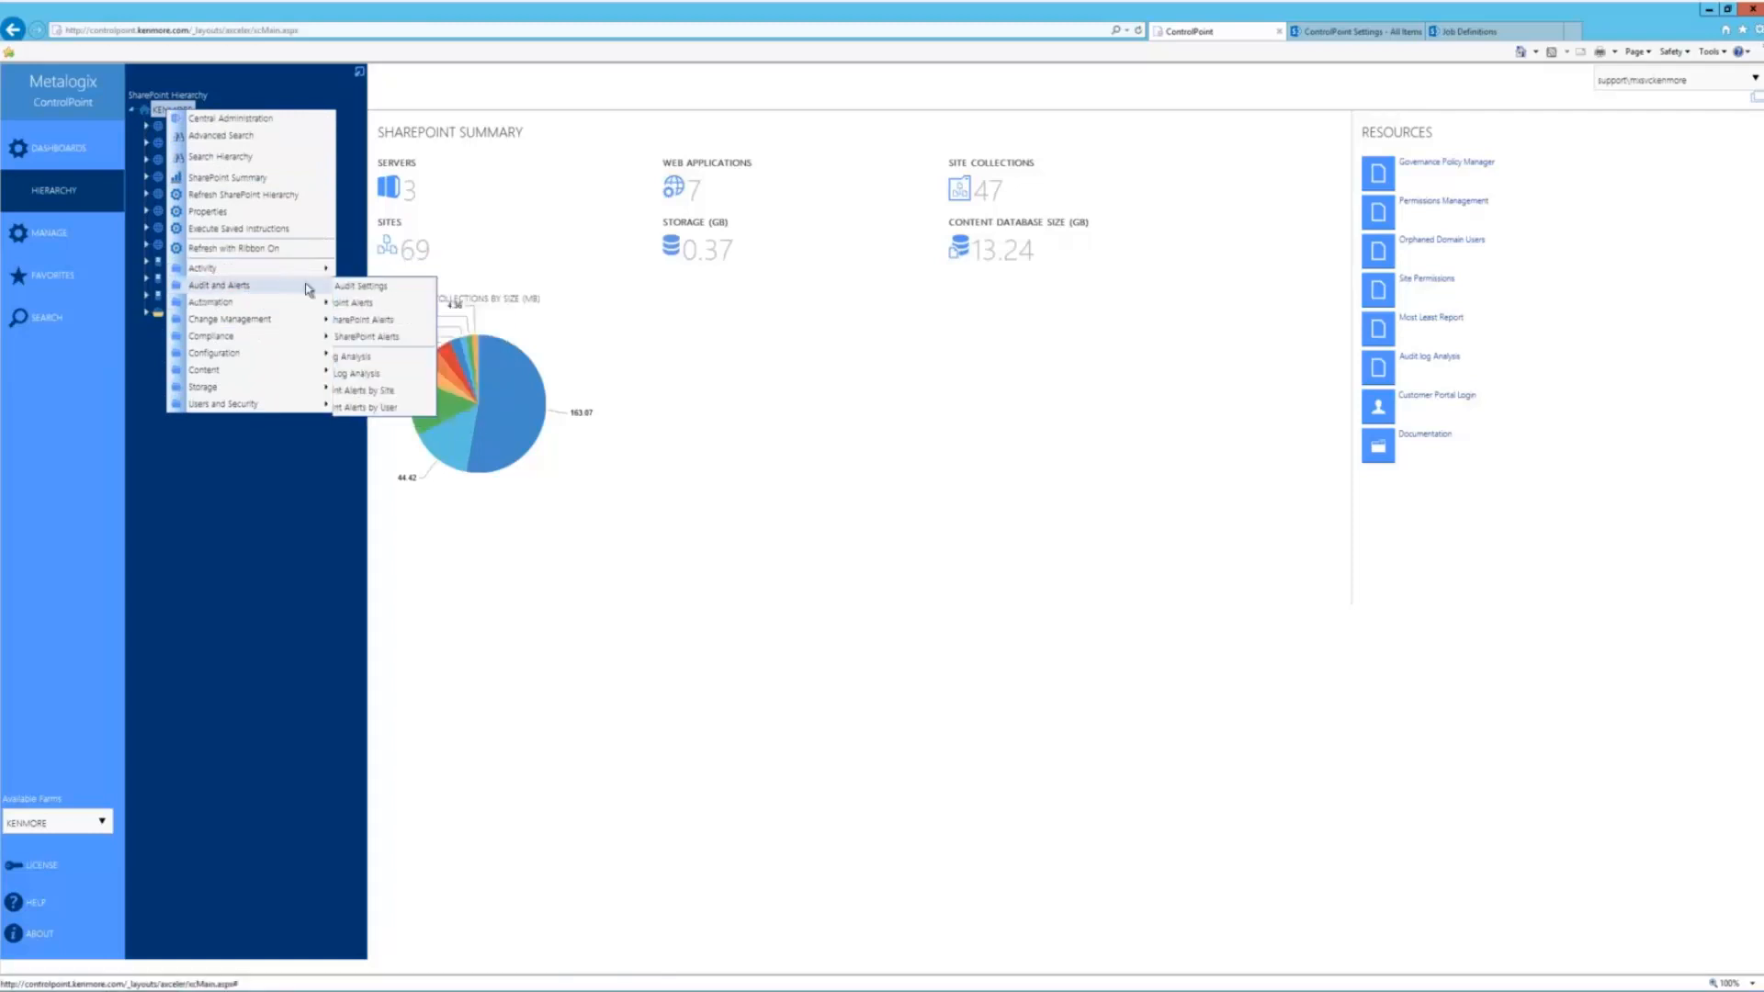
{"action": "left_click", "coordinate": [384, 285]}
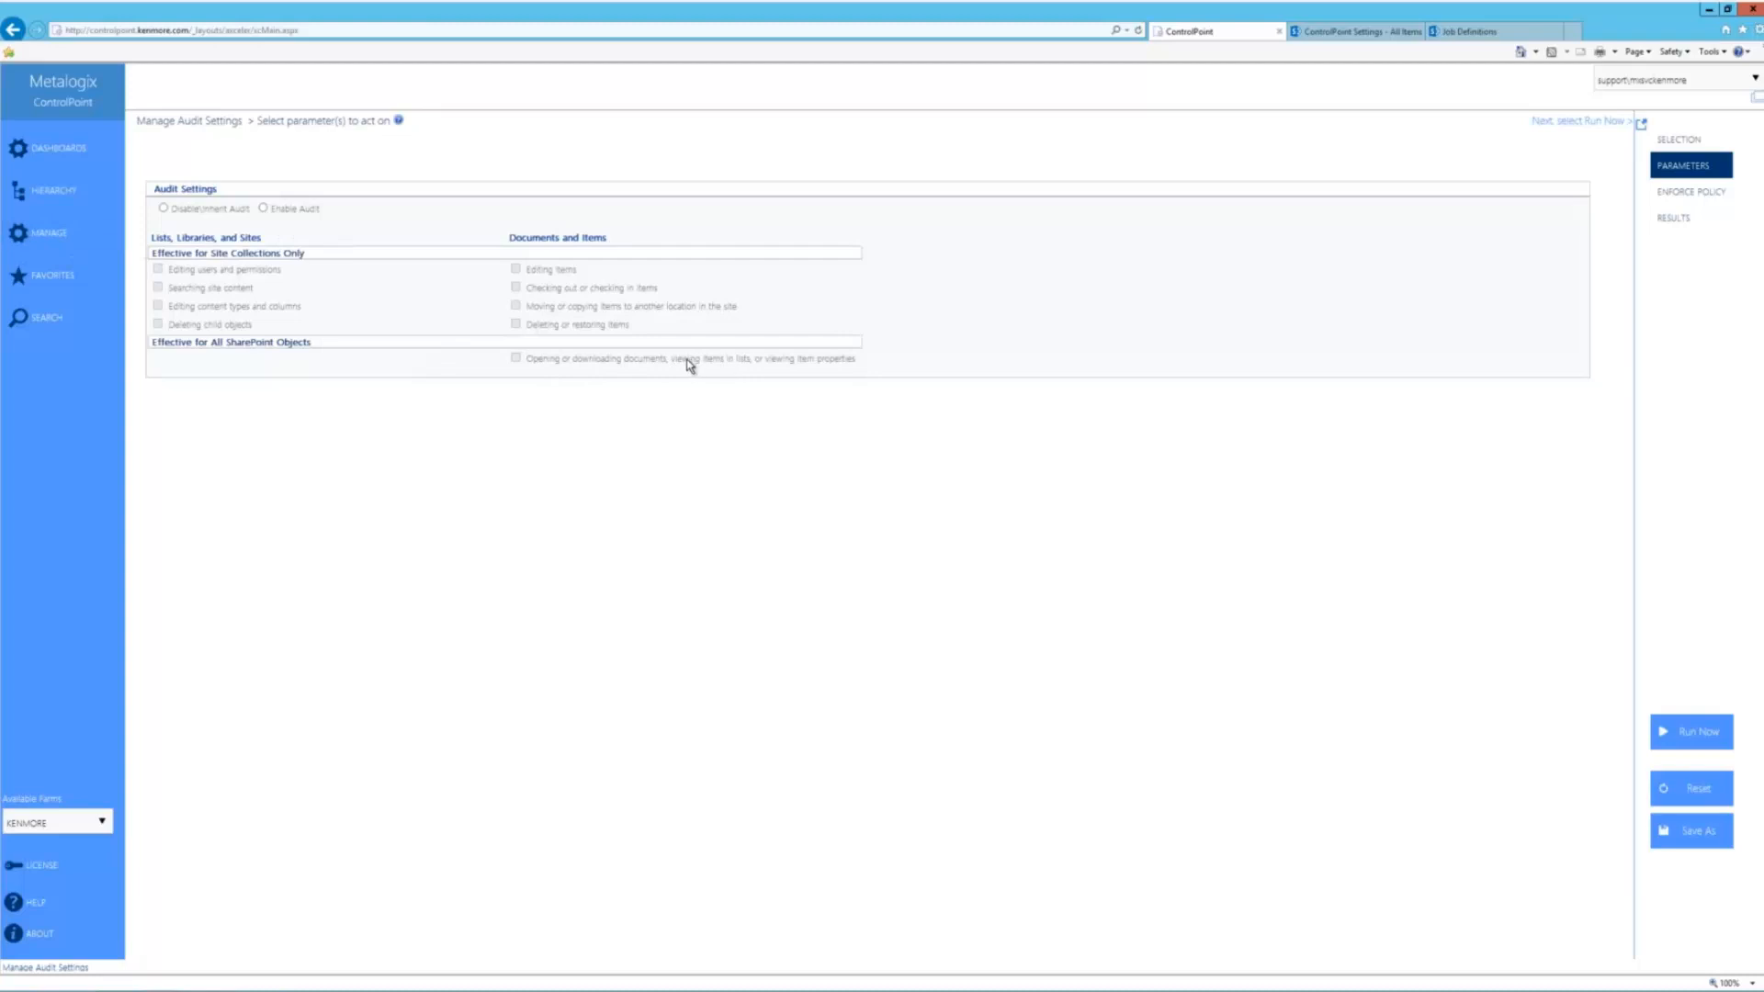
{"action": "left_click", "coordinate": [264, 210]}
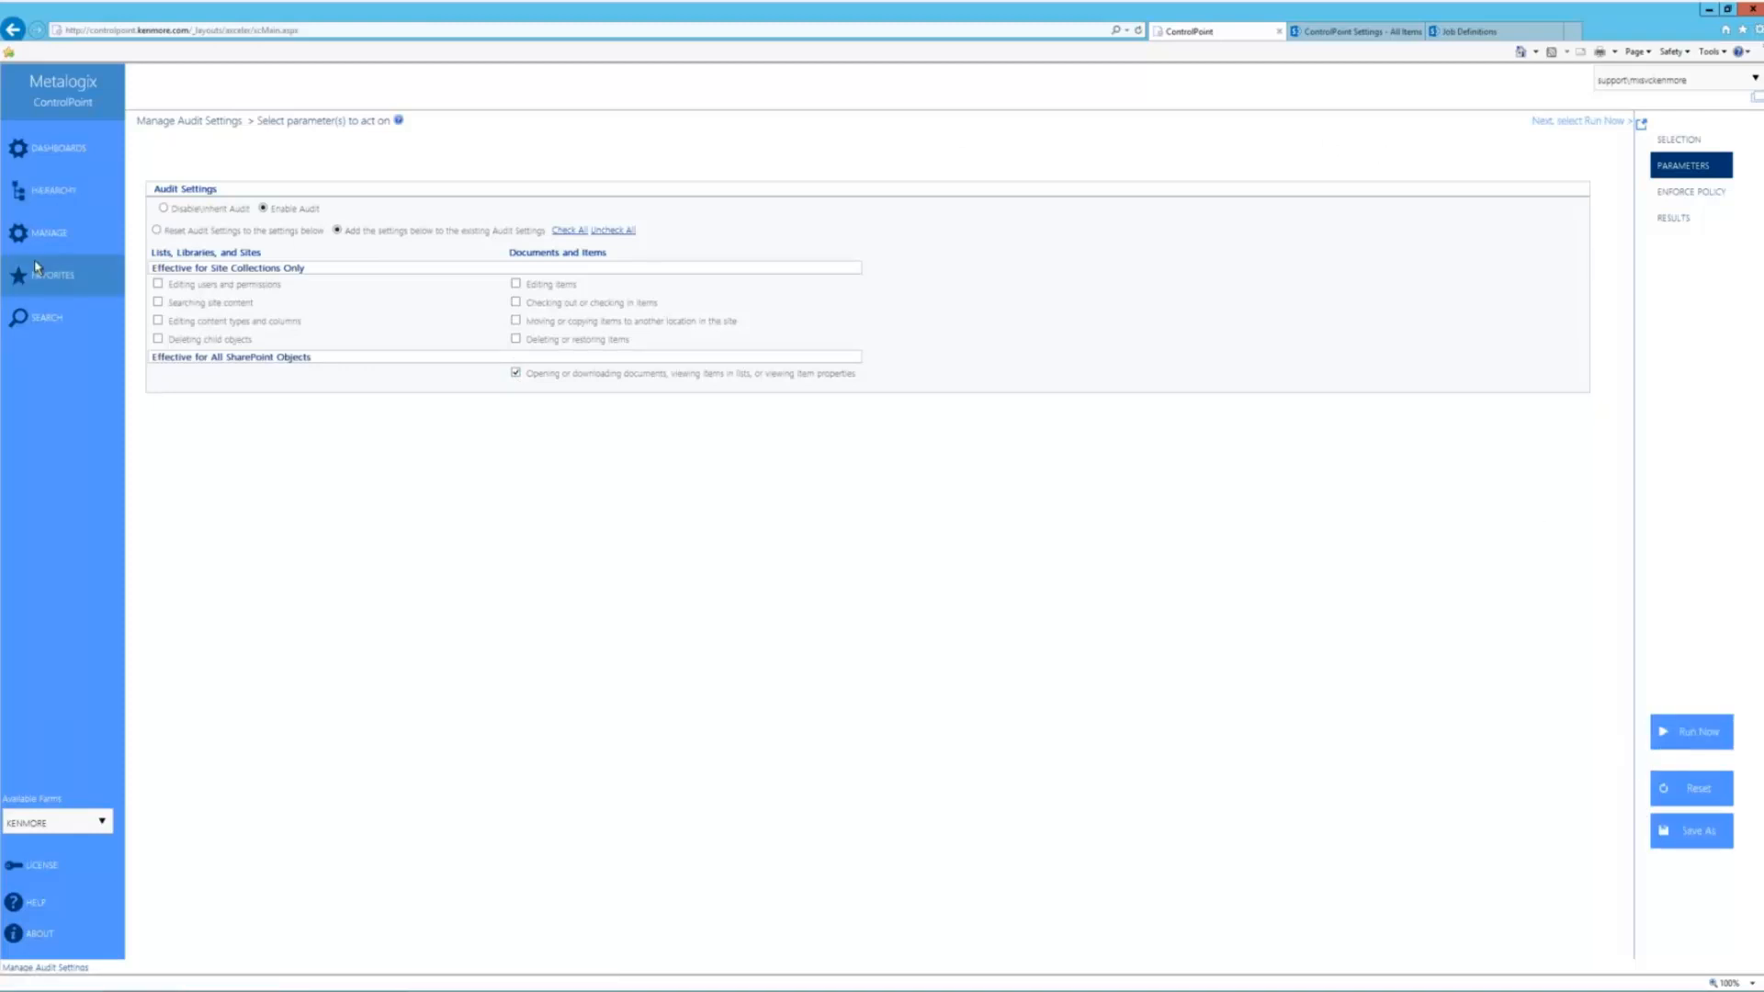
Open Sentinel Setup and review the business hours, the anomalous activity limits and the anomalous activity rules.
{"action": "left_click", "coordinate": [33, 221]}
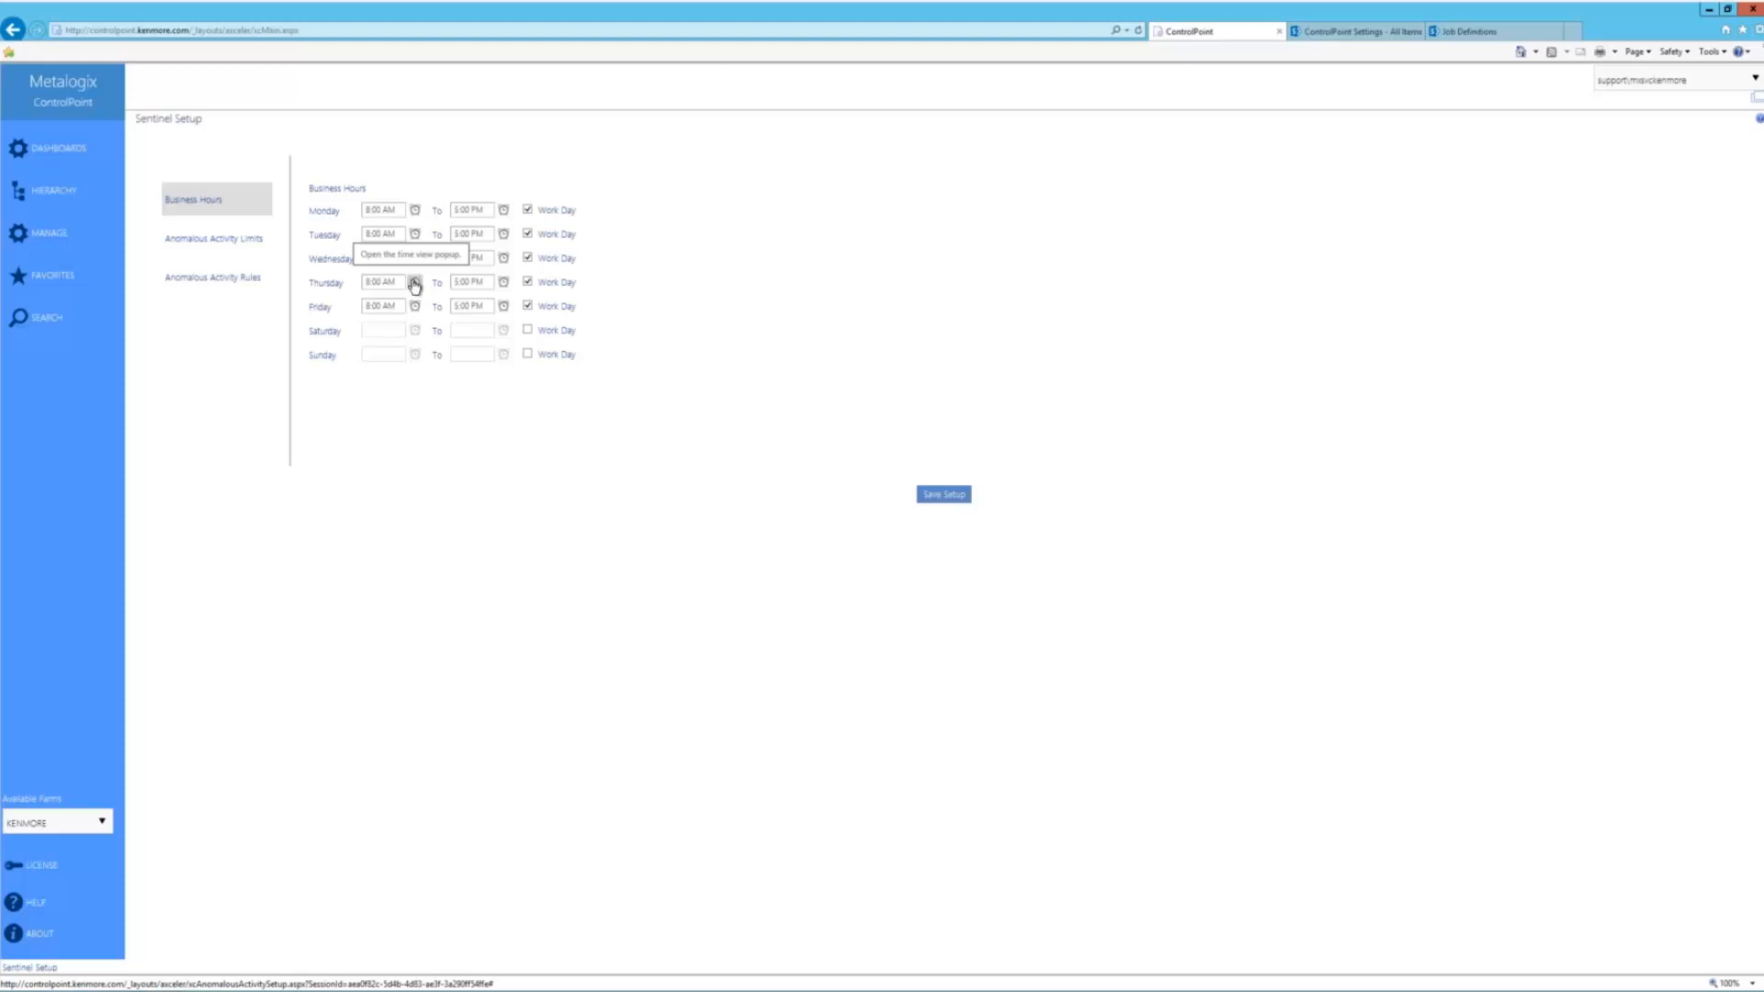
{"action": "left_click", "coordinate": [212, 241]}
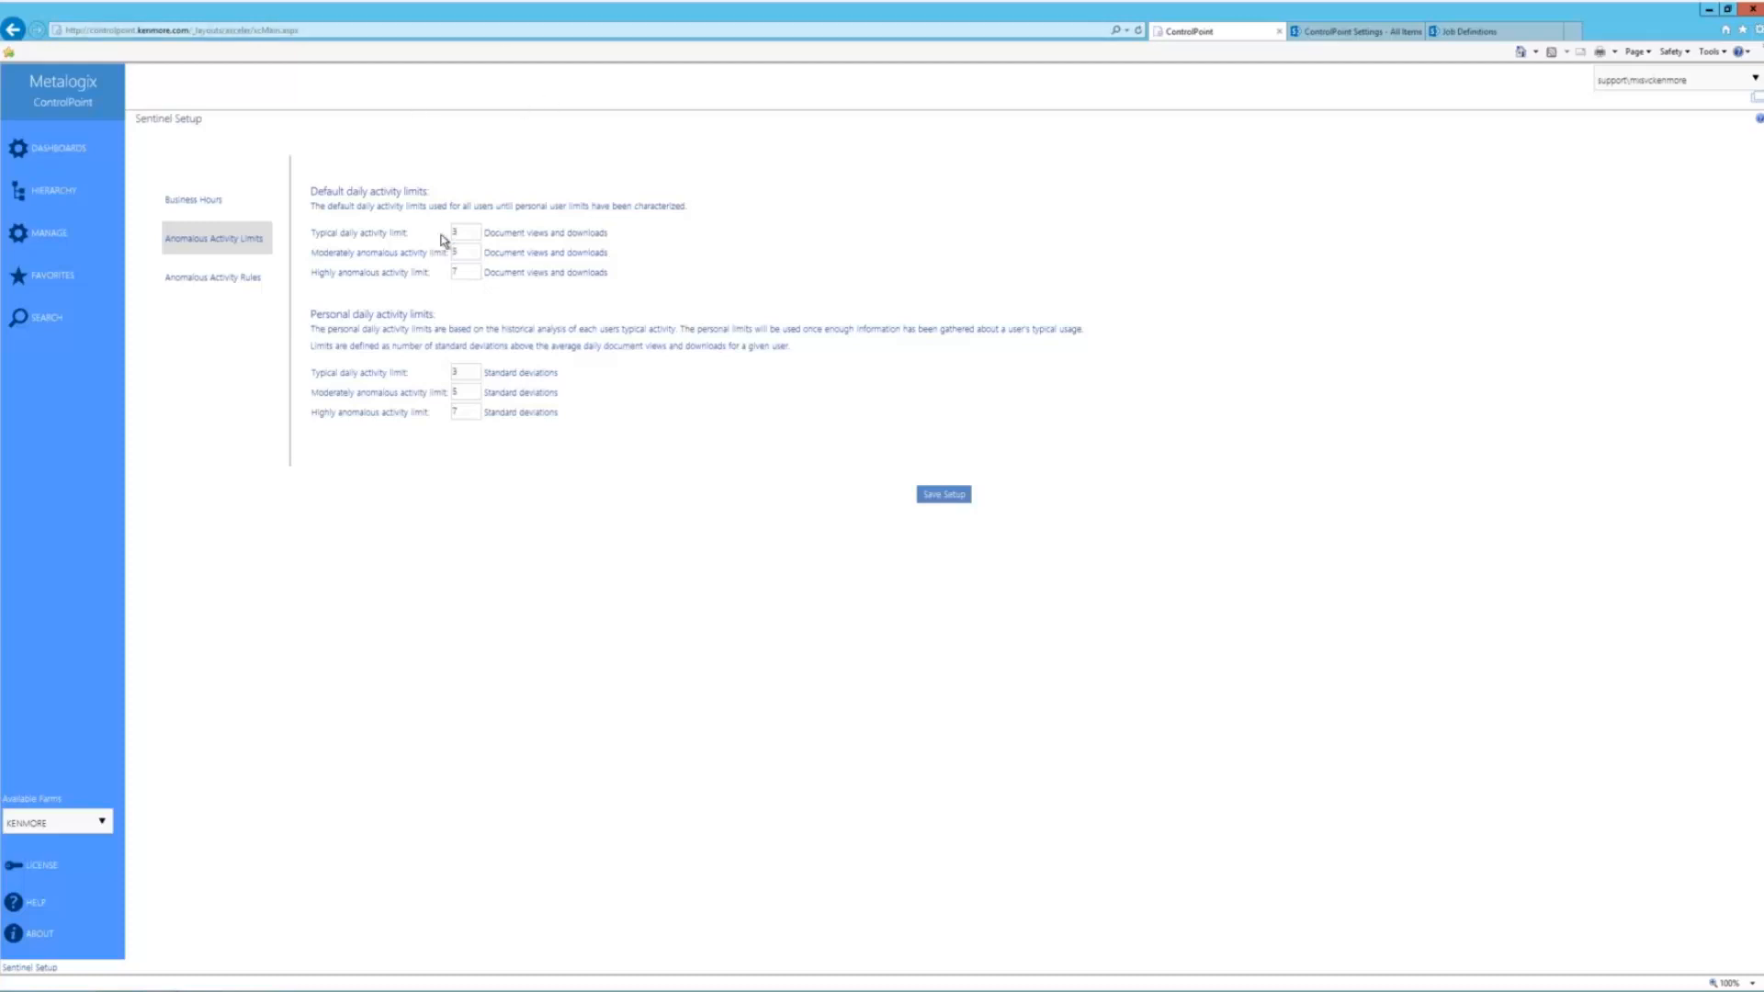
{"action": "left_click", "coordinate": [468, 231]}
{"action": "left_click", "coordinate": [224, 287]}
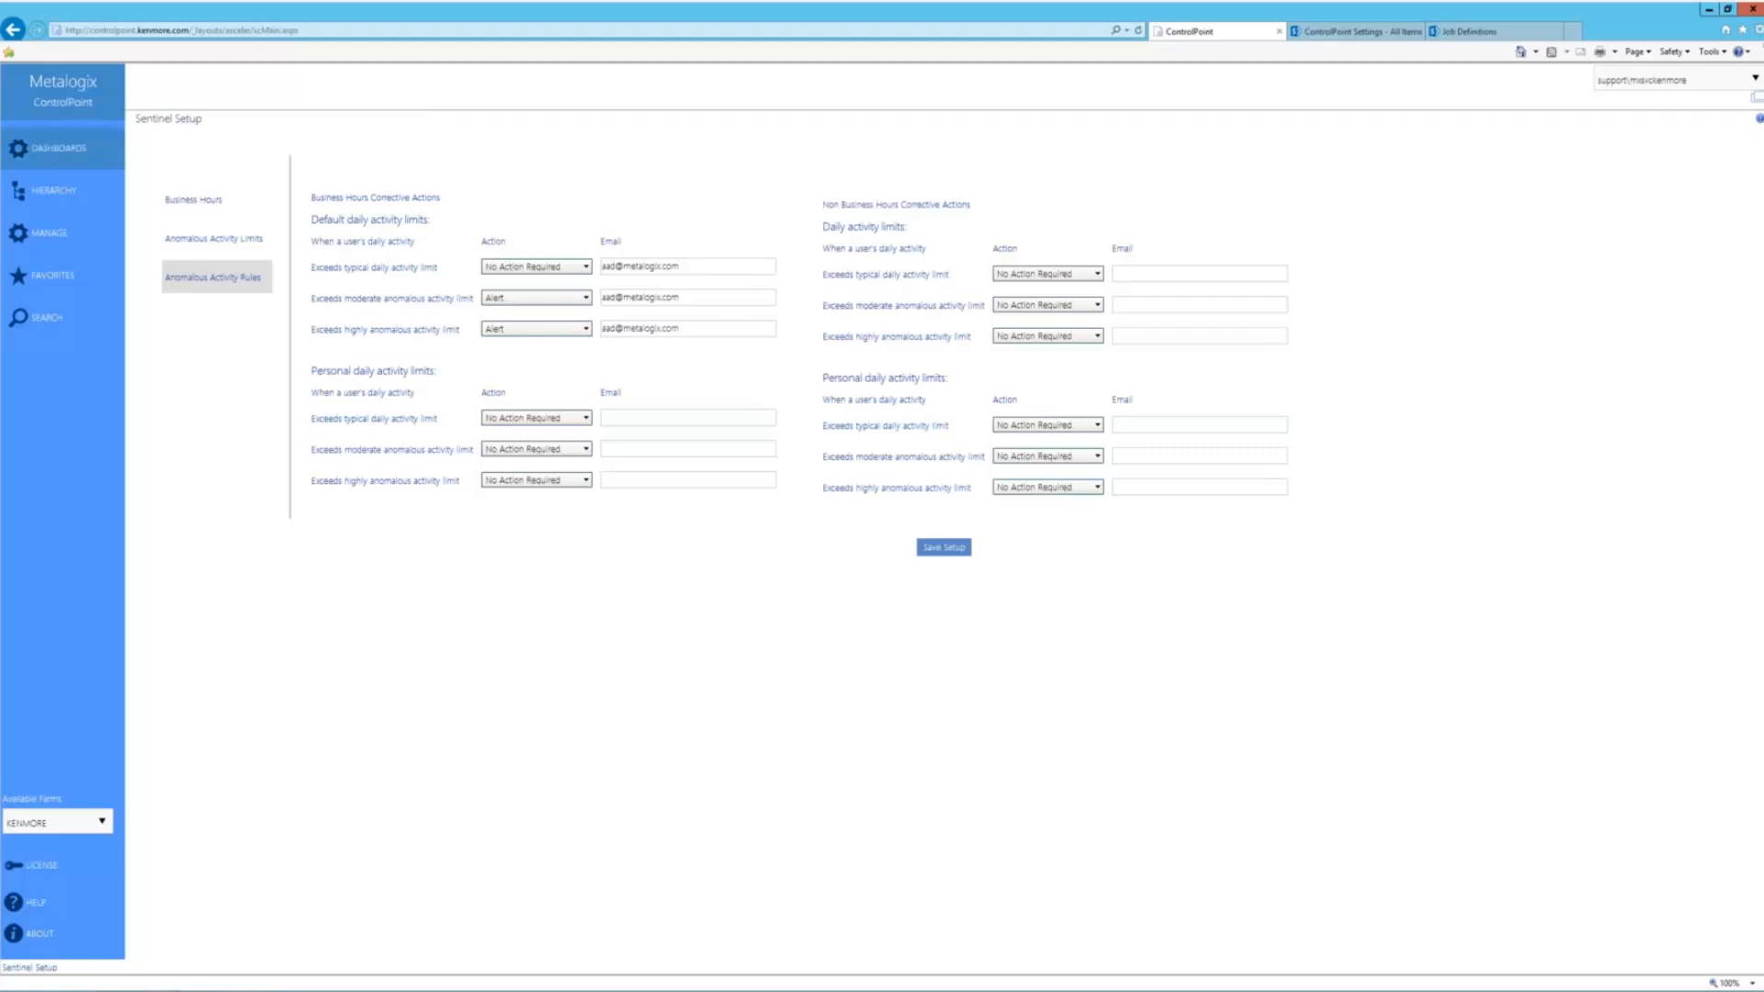
Clear the Parameter Name filter in the ControlPoint Settings list and expand the Audit Log category.
{"action": "left_click", "coordinate": [1319, 30]}
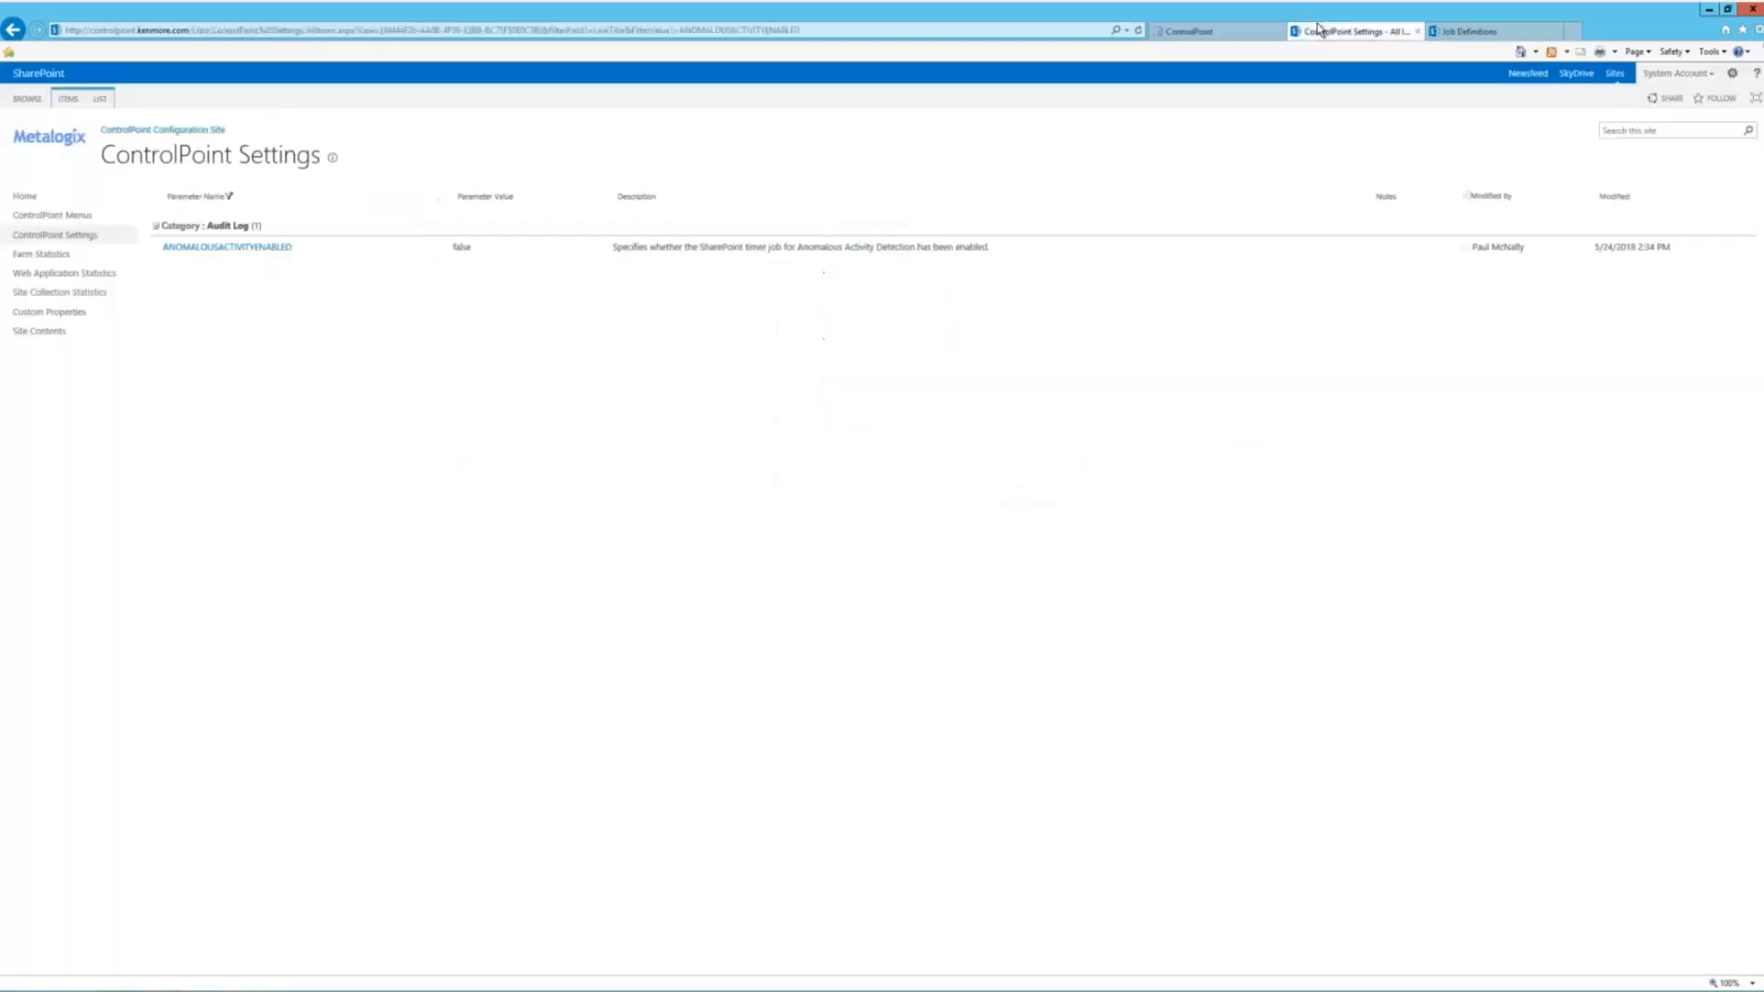
{"action": "left_click", "coordinate": [431, 196]}
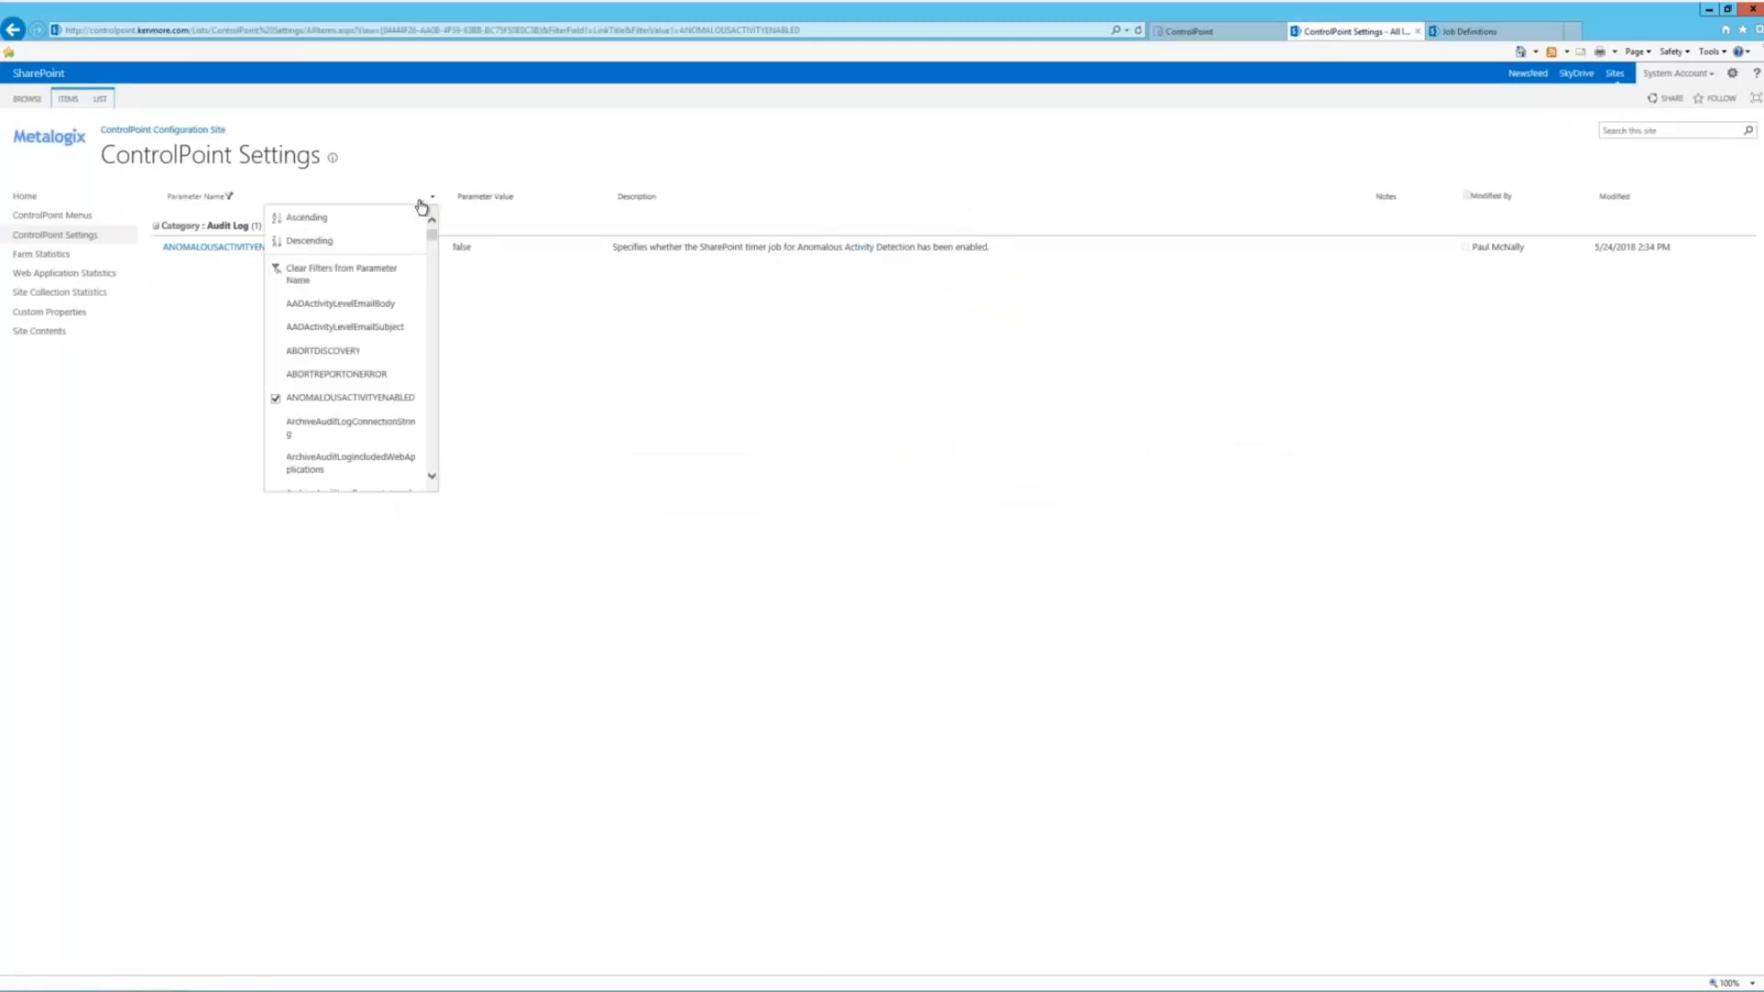
{"action": "left_click", "coordinate": [320, 268]}
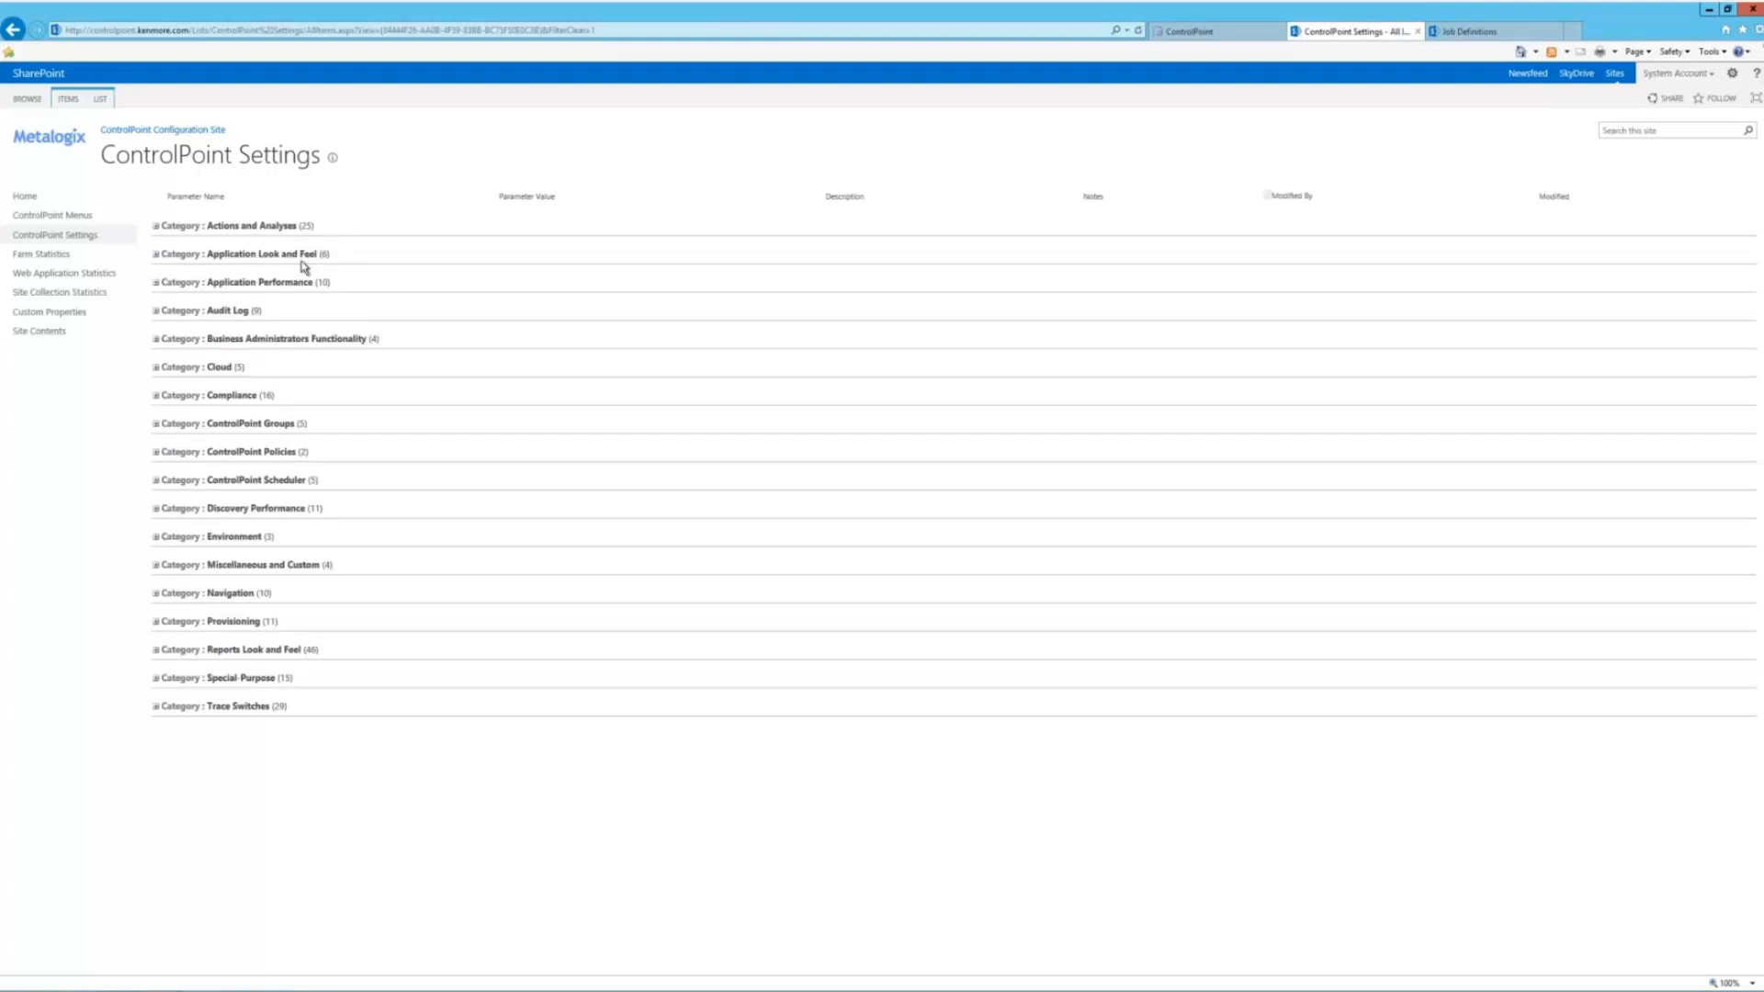
{"action": "left_click", "coordinate": [156, 311]}
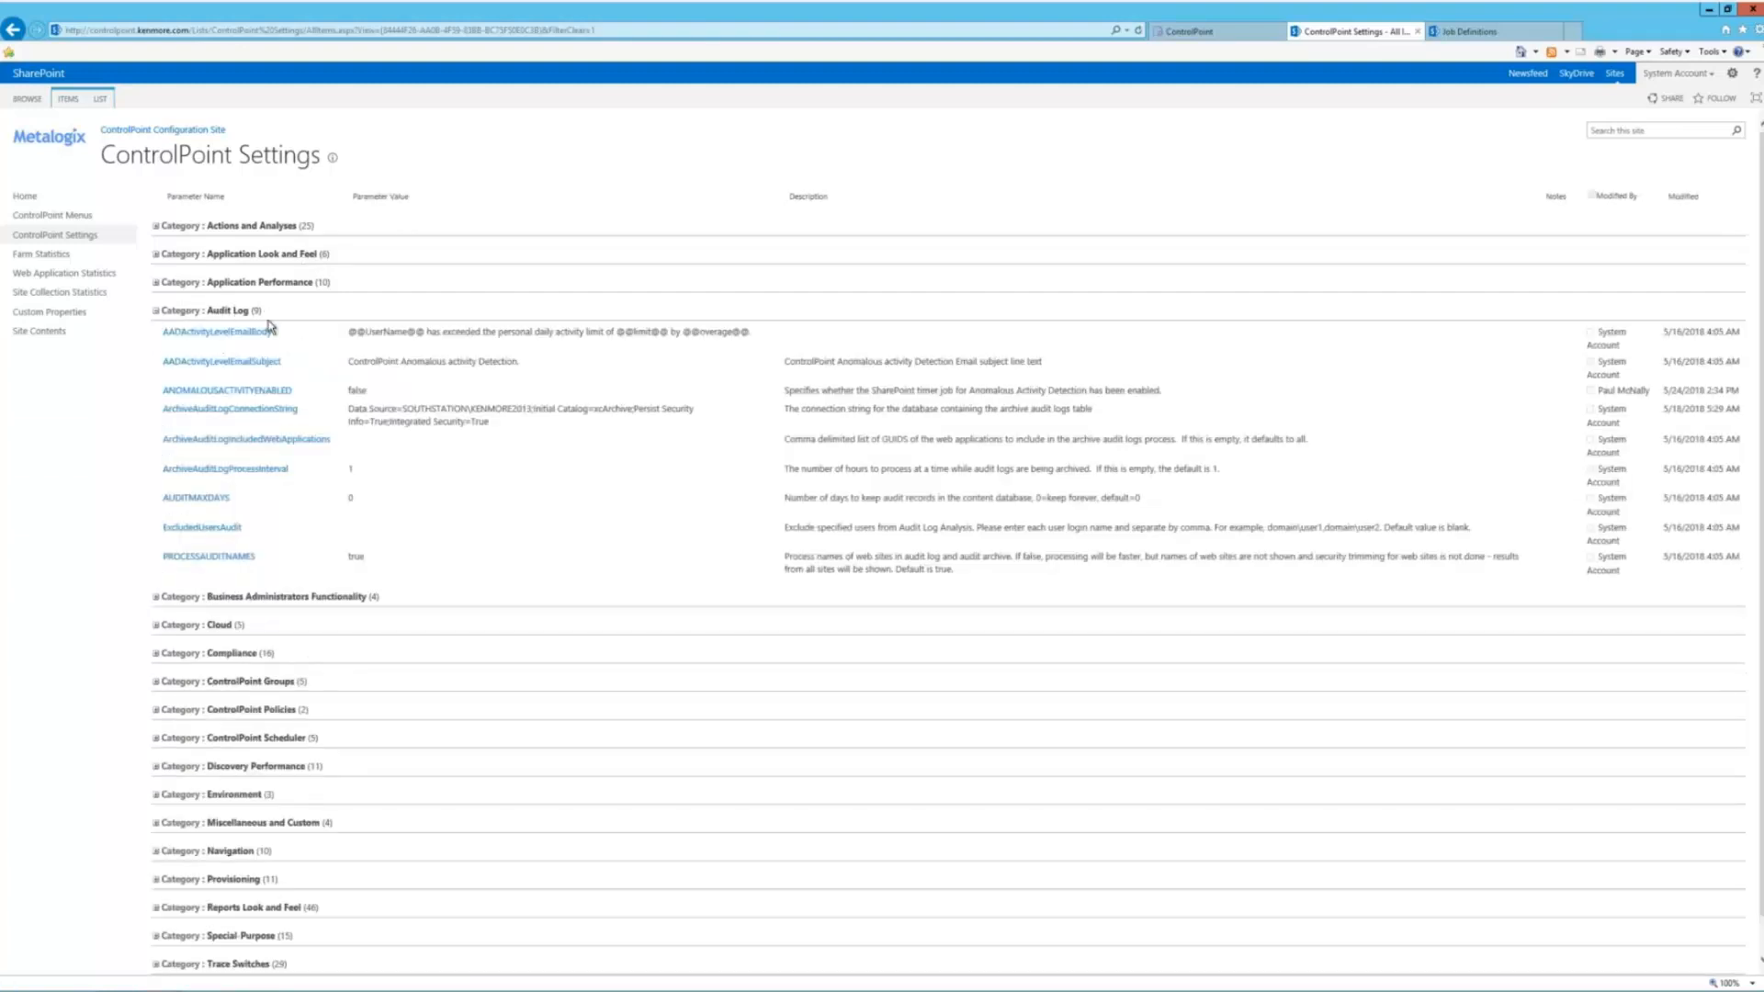
{"action": "mouse_move", "coordinate": [290, 335]}
Return to the anomalous activity rules and save the Sentinel setup.
{"action": "left_click", "coordinate": [1254, 30]}
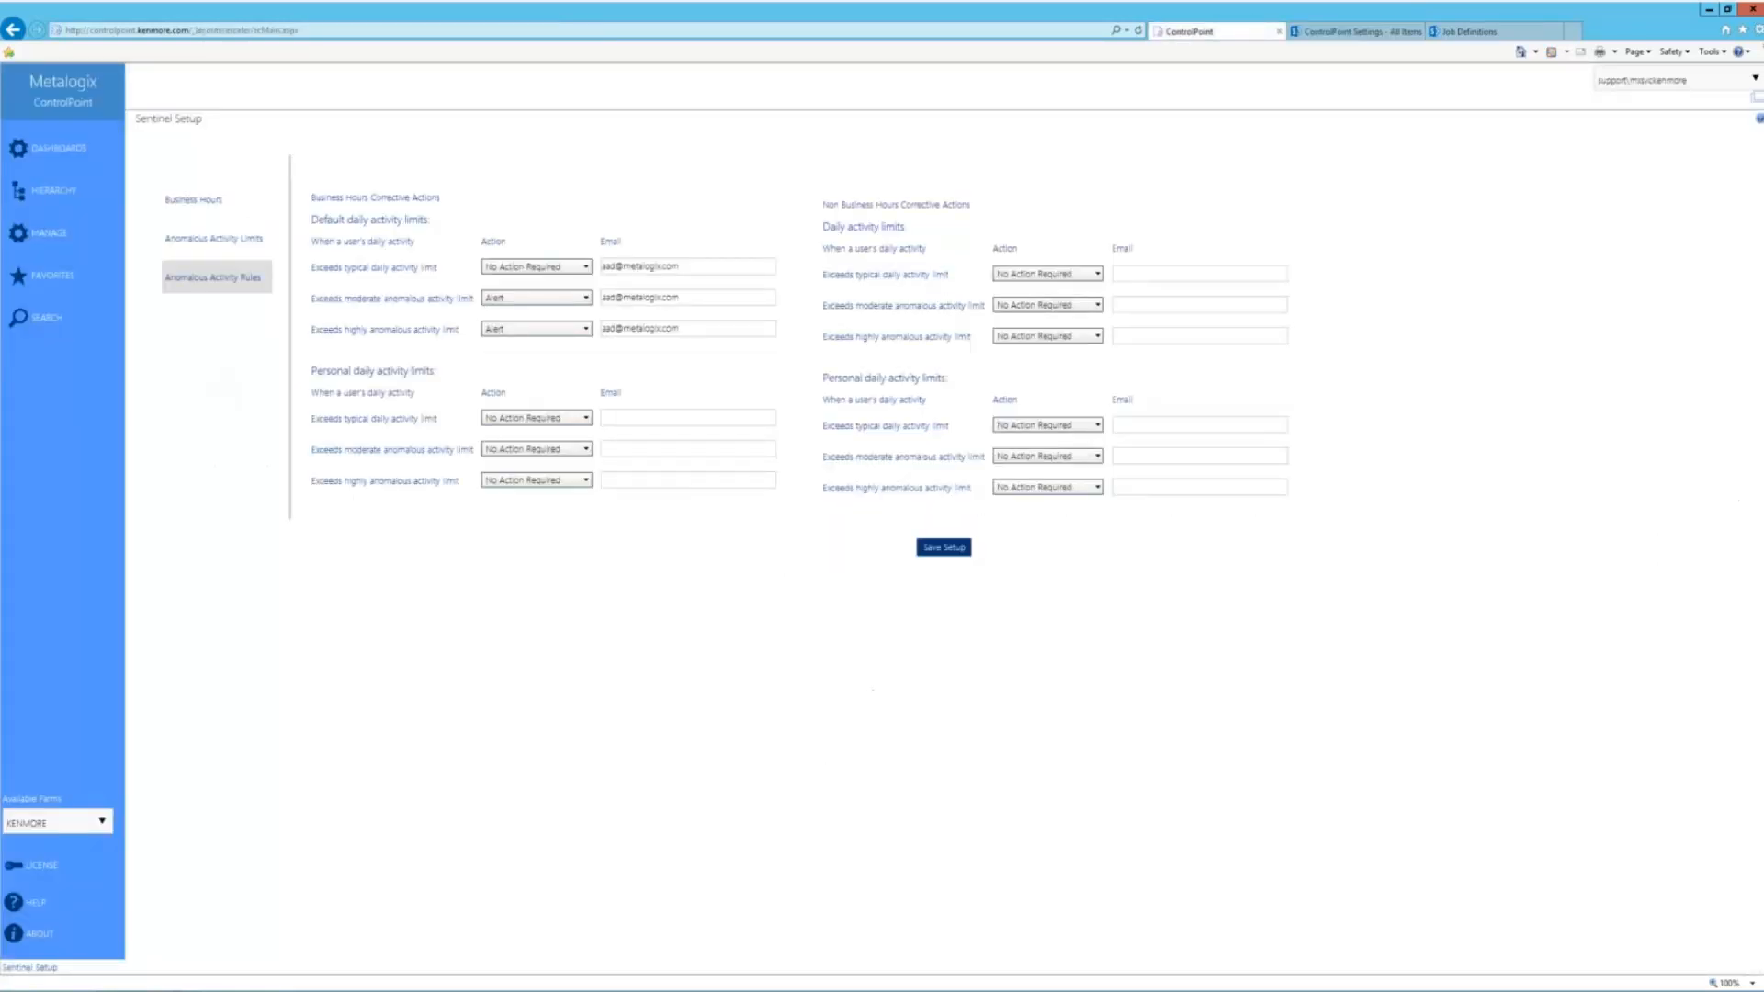
{"action": "left_click", "coordinate": [939, 548]}
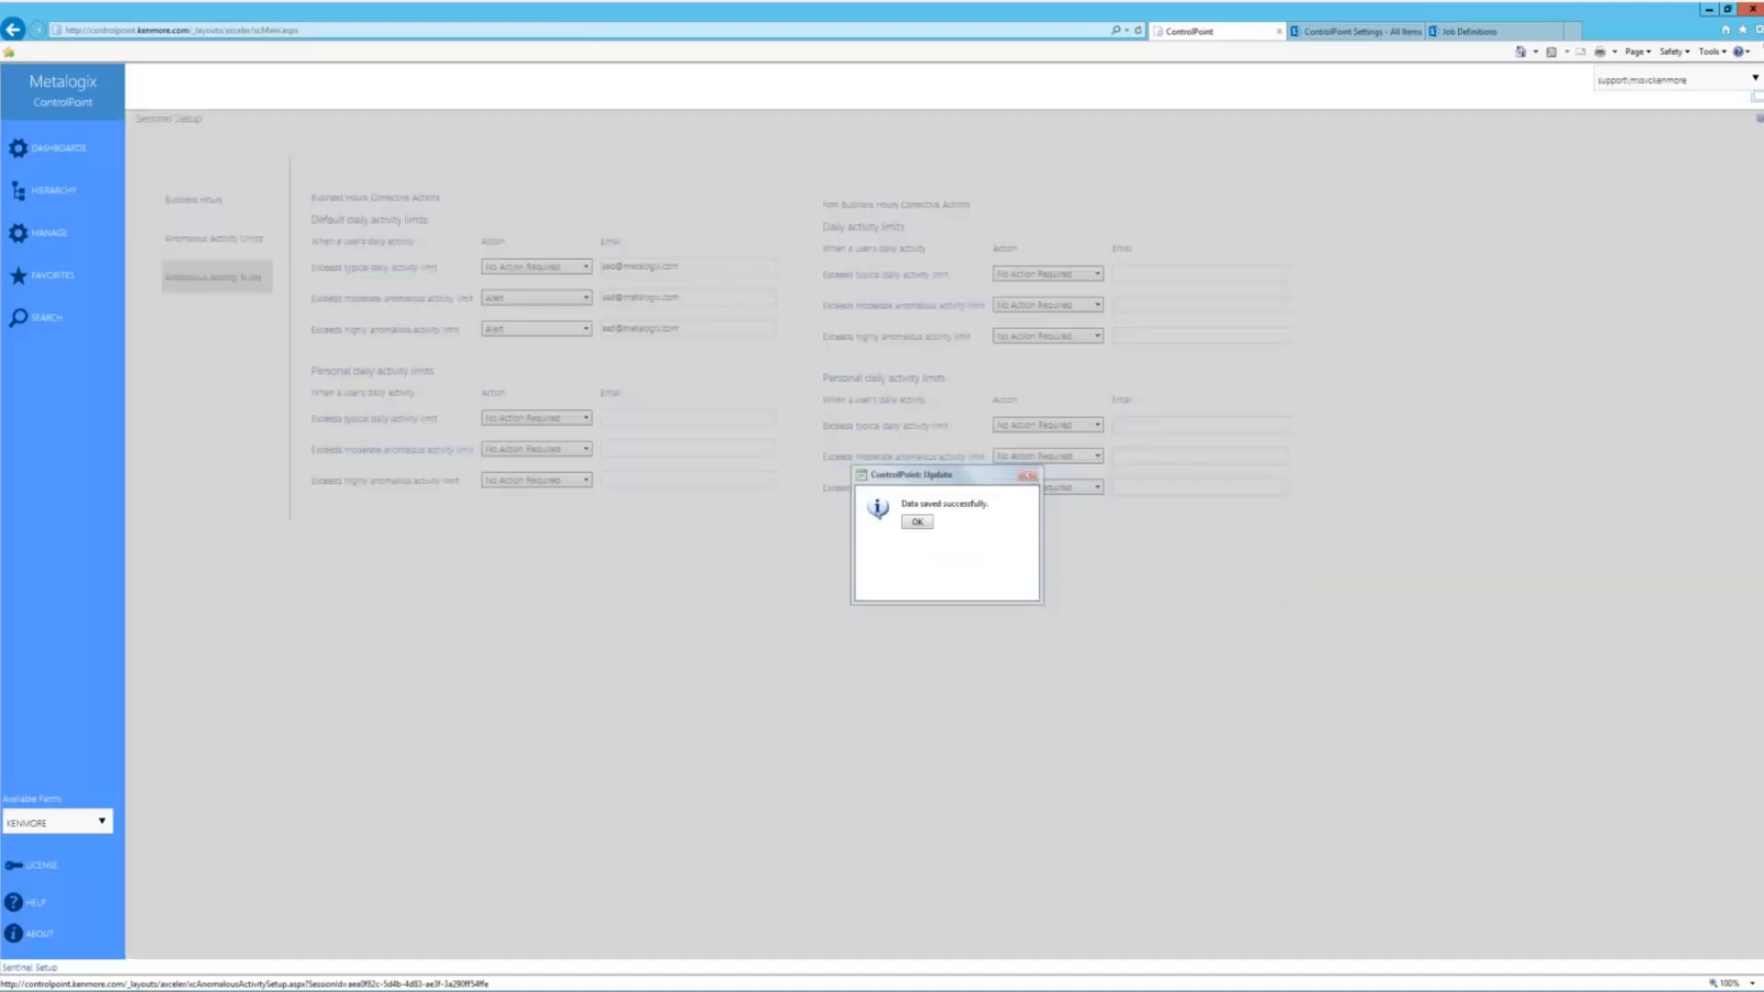
{"action": "left_click", "coordinate": [919, 523]}
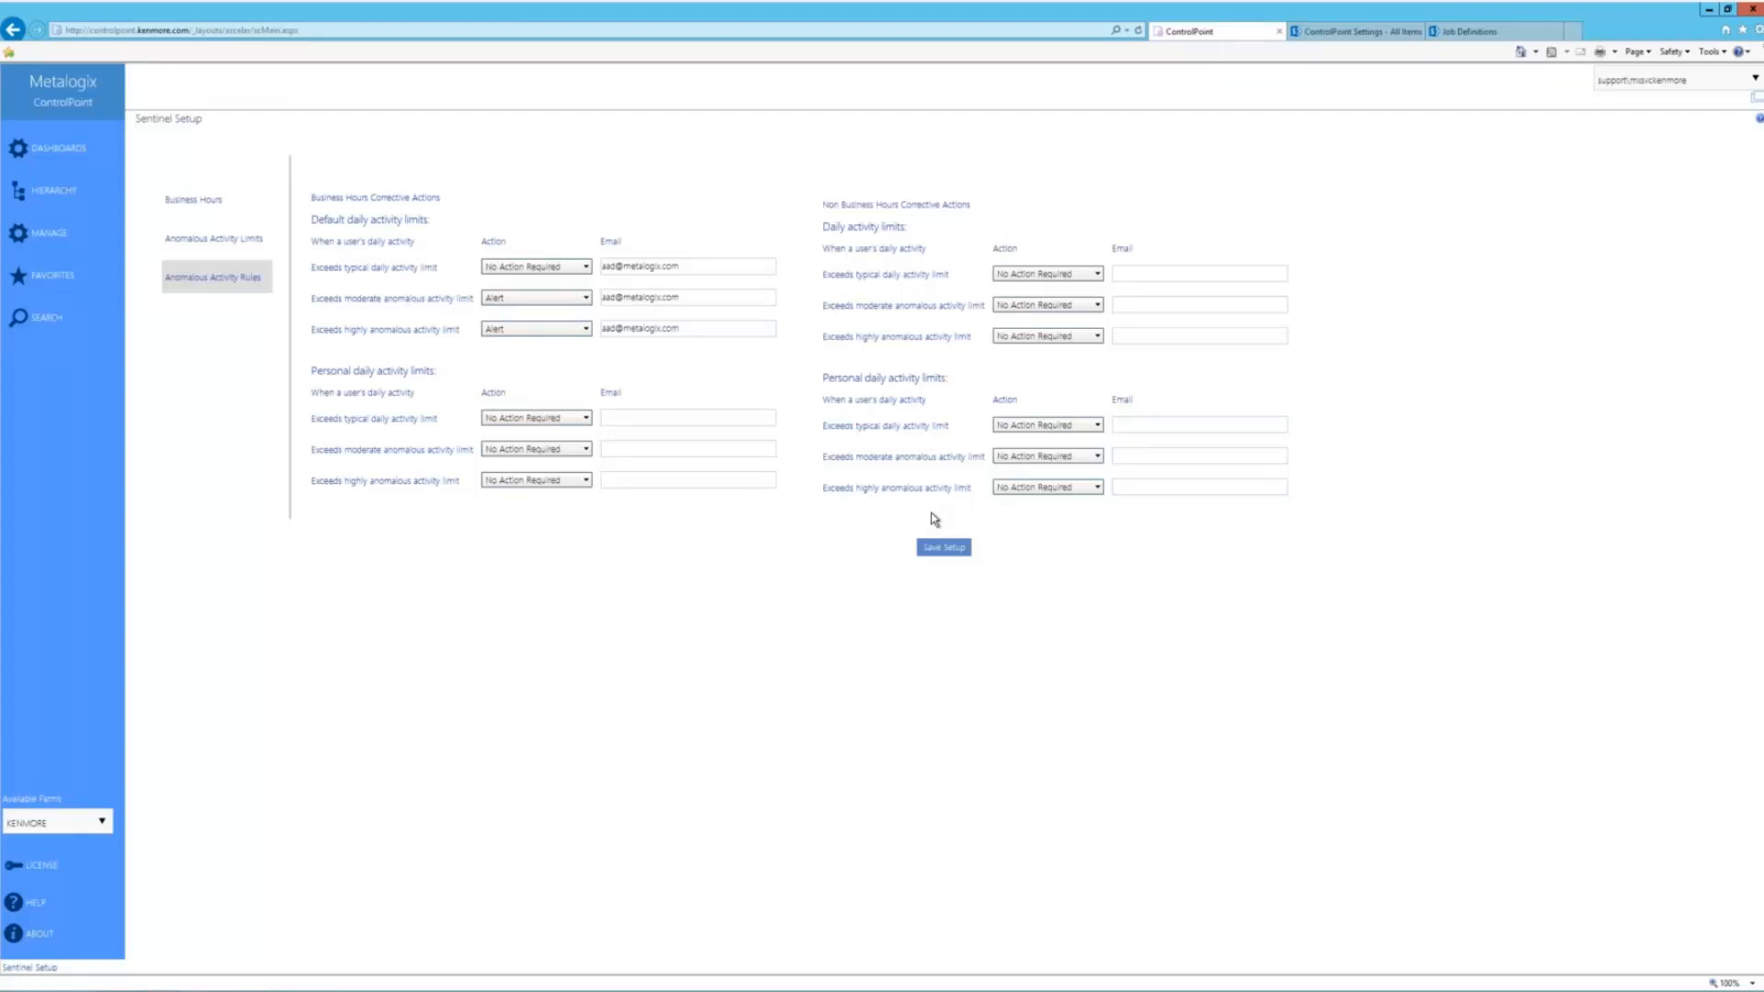
Set the ANOMALOUSACTIVITYENABLED parameter value to true in the ControlPoint Settings list and save the item.
{"action": "left_click", "coordinate": [1323, 29]}
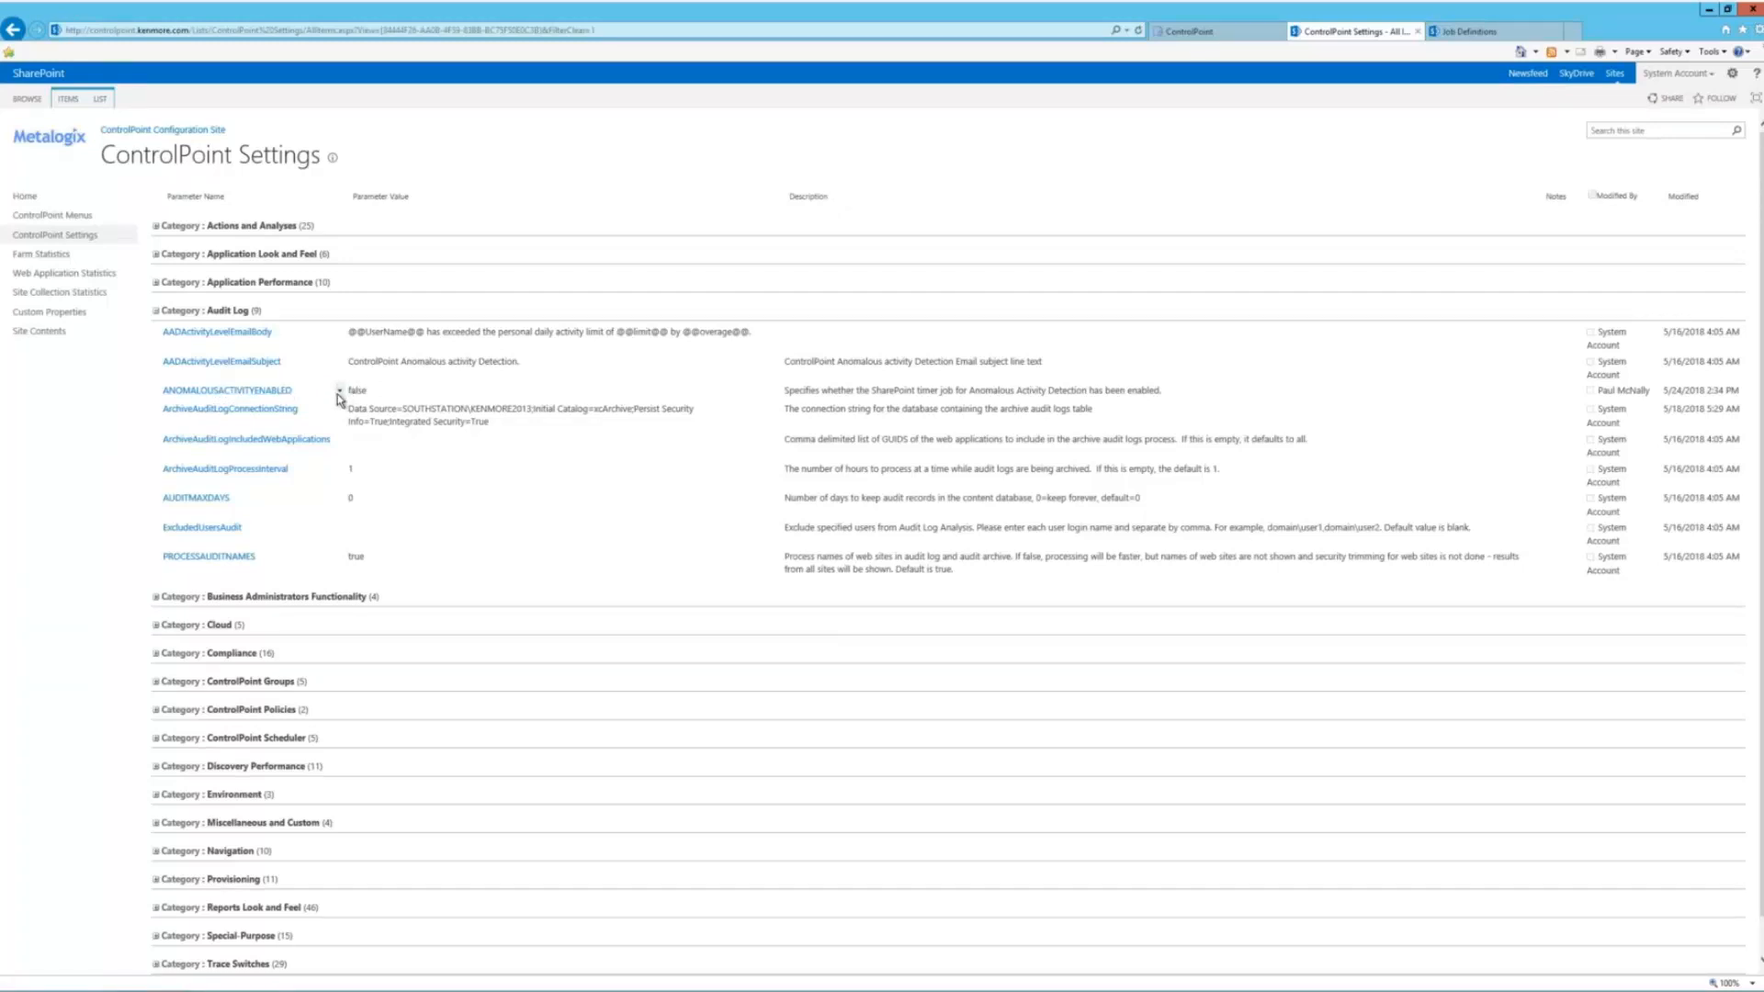
{"action": "left_click", "coordinate": [339, 392]}
{"action": "left_click", "coordinate": [317, 434]}
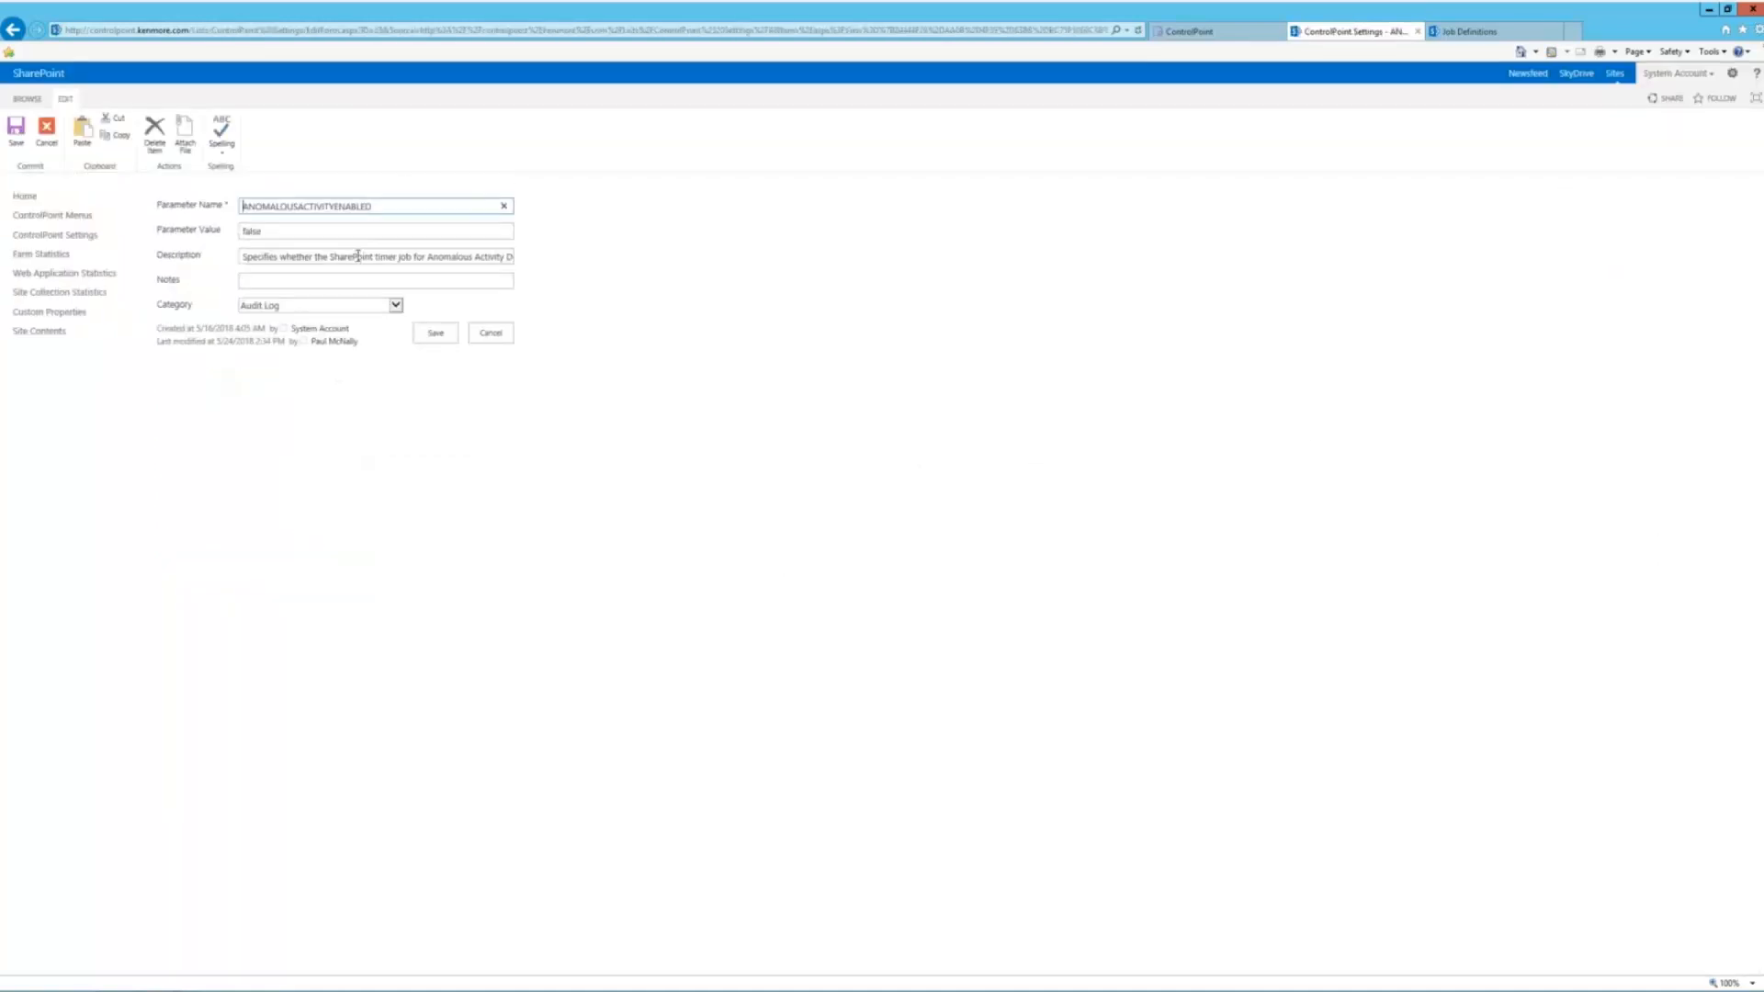
{"action": "key", "text": "Tab"}
{"action": "type", "text": "true"}
{"action": "left_click", "coordinate": [1209, 31]}
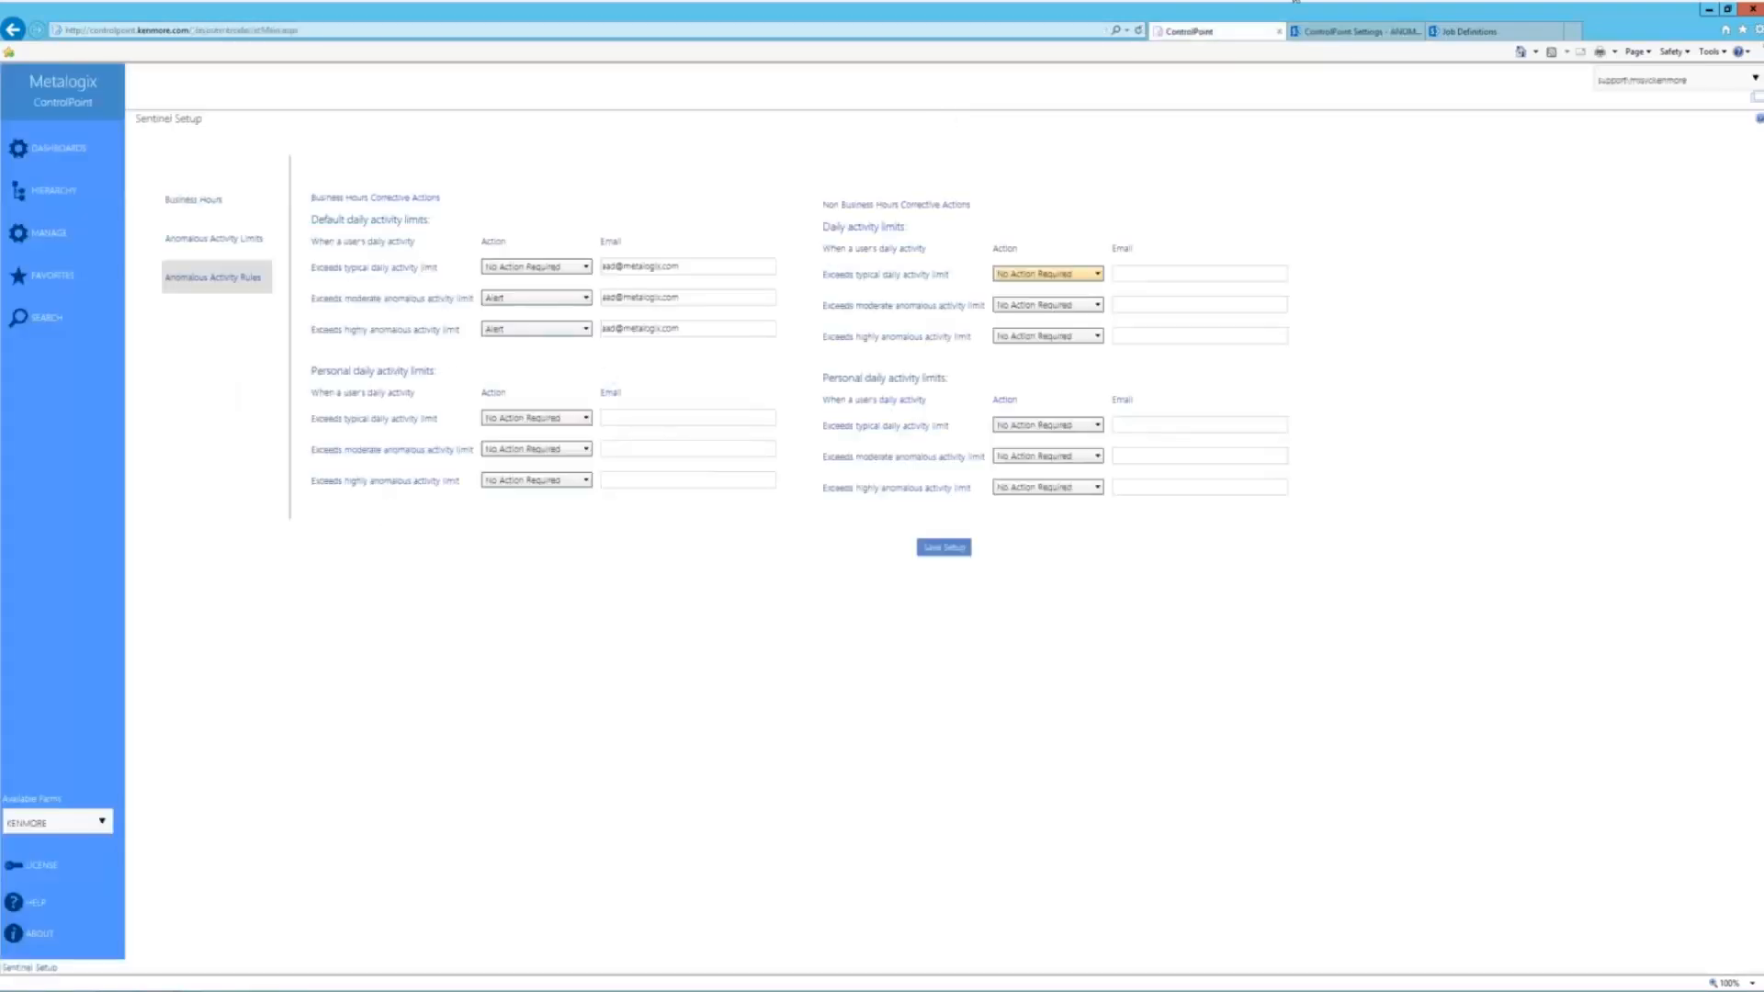
{"action": "left_click", "coordinate": [1369, 33]}
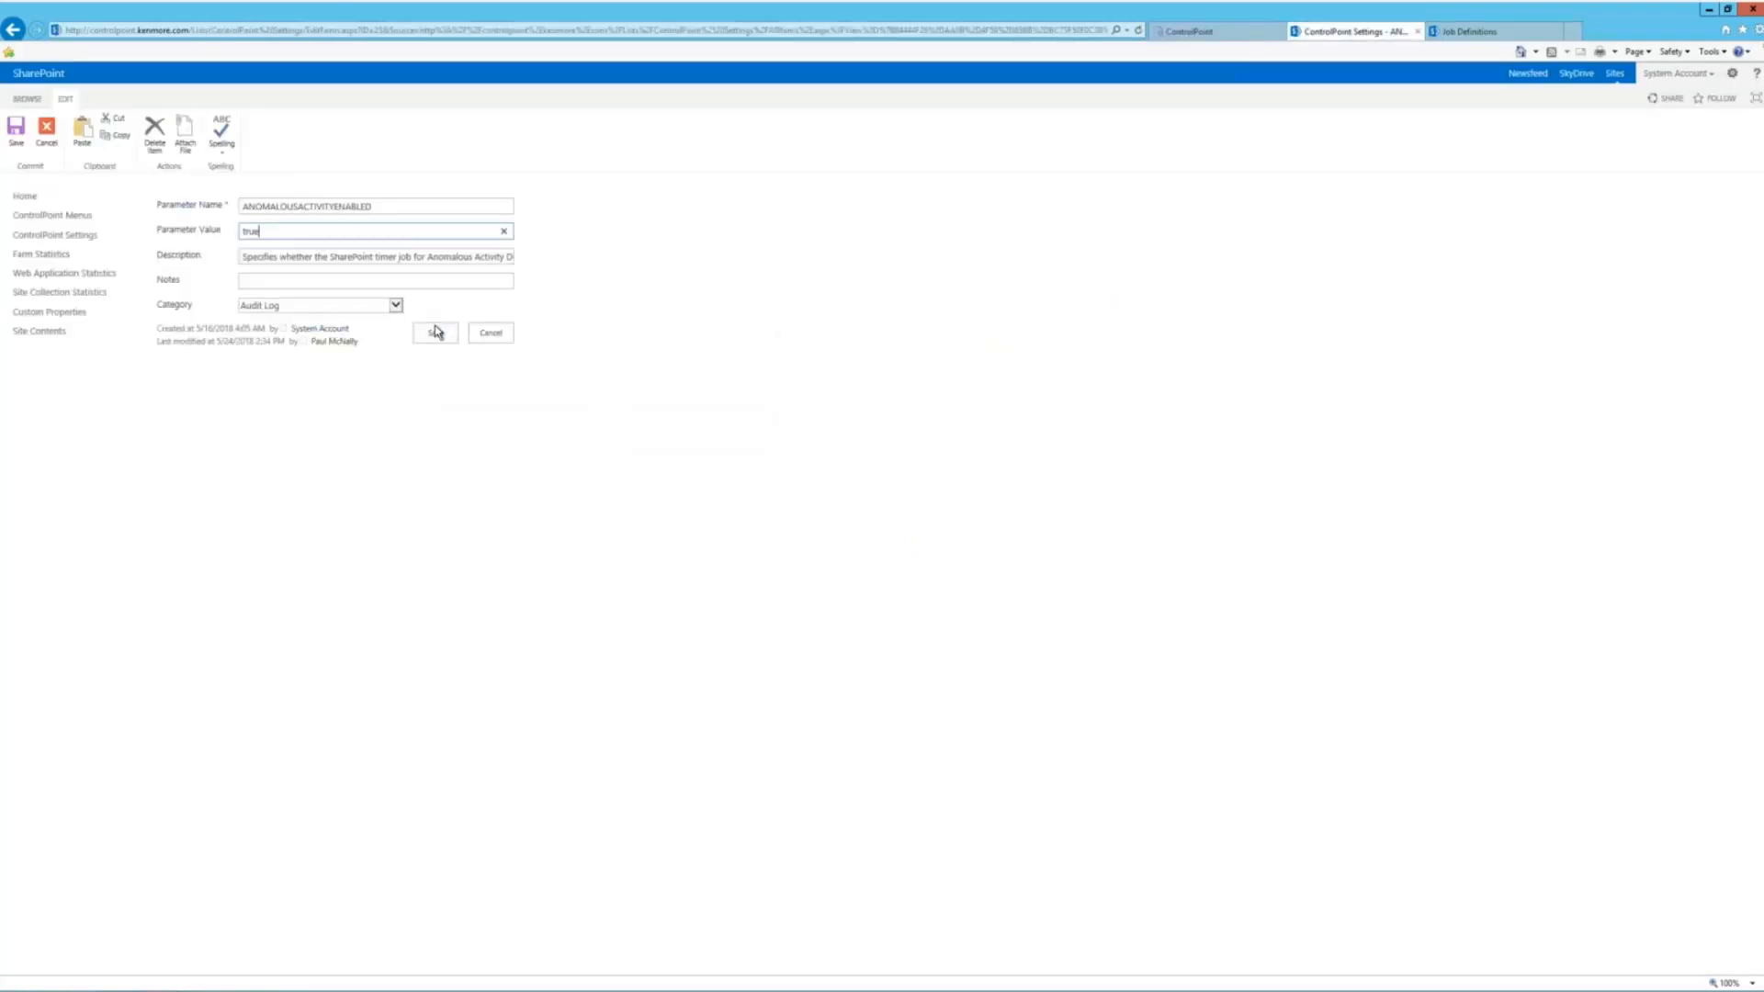
{"action": "left_click", "coordinate": [436, 332]}
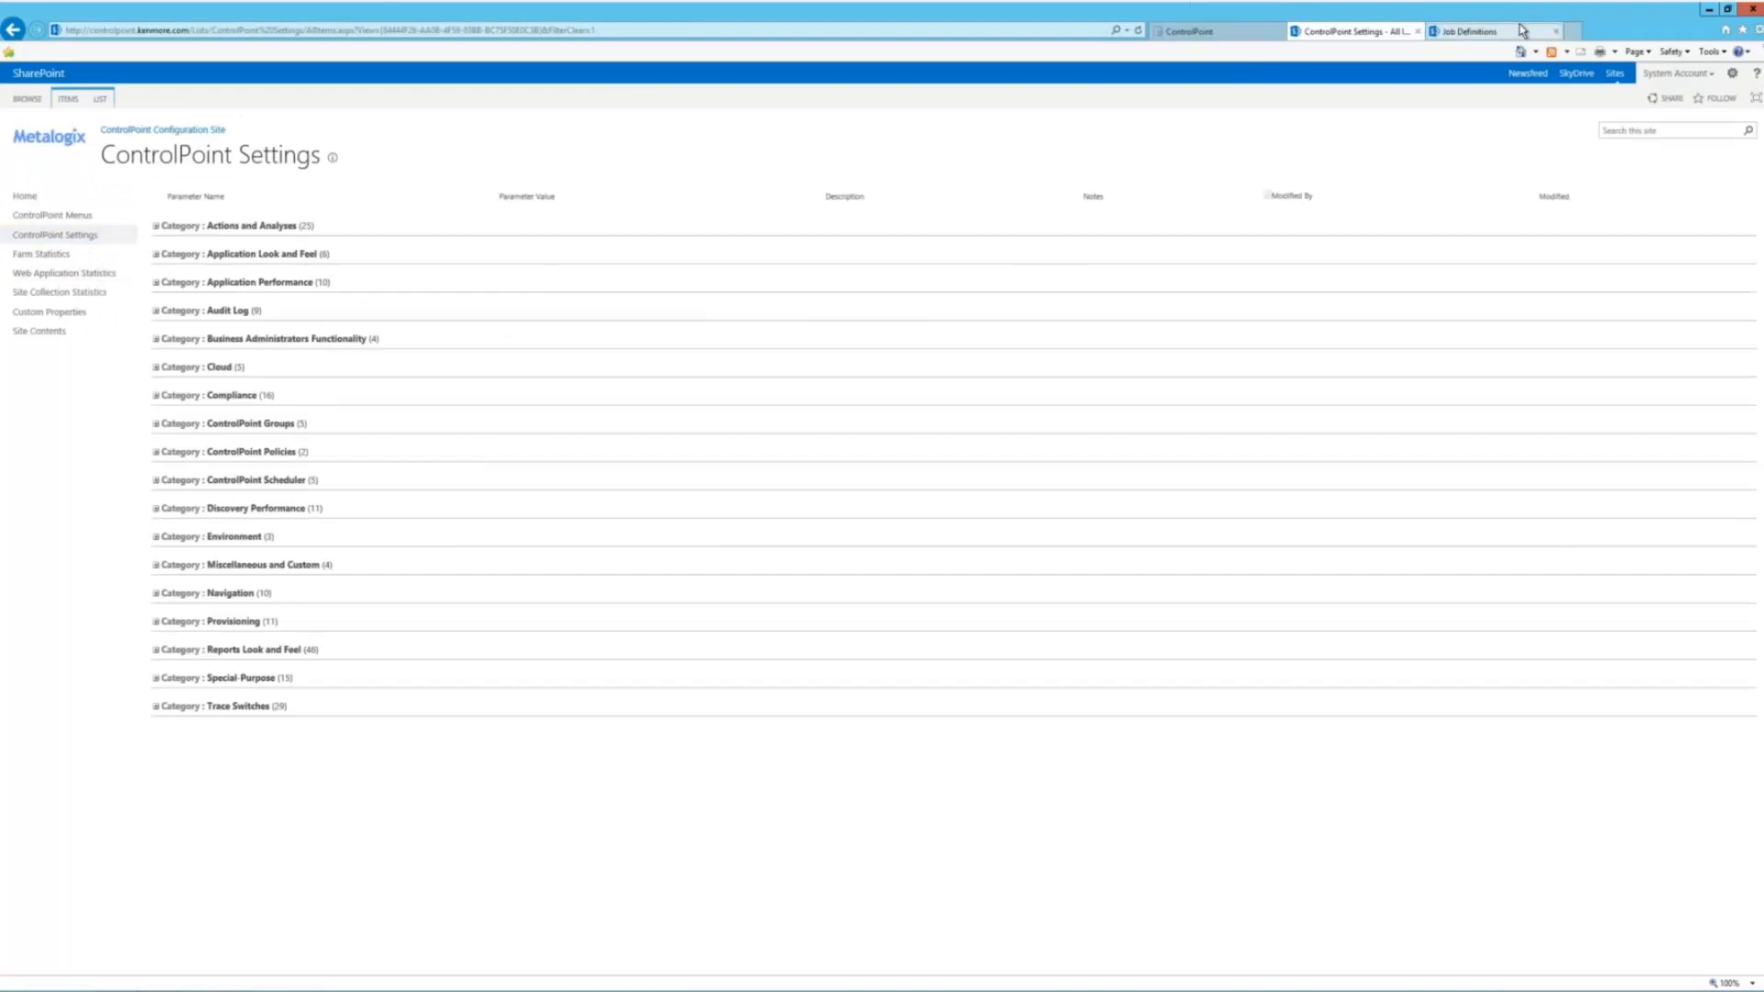
Check the ControlPoint Anomalous Activity Detection jobs in the SharePoint job definitions and open the Sentinel Report in ControlPoint.
{"action": "left_click", "coordinate": [1470, 31]}
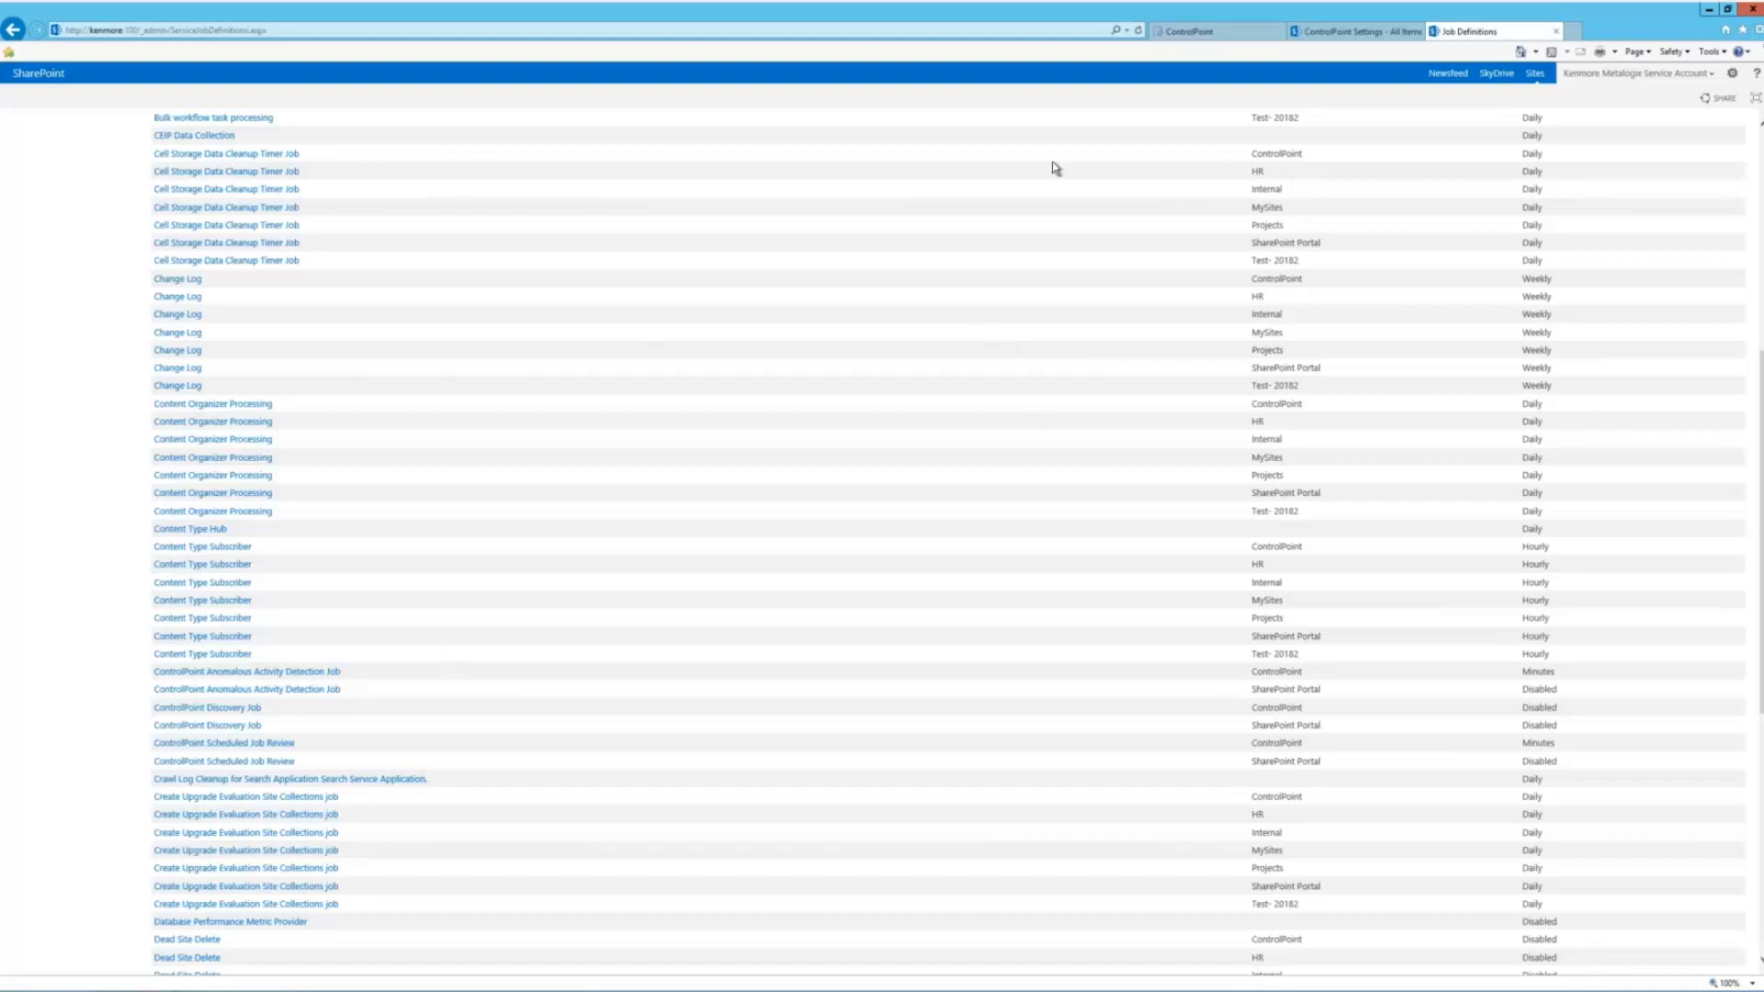
{"action": "left_click", "coordinate": [1176, 35]}
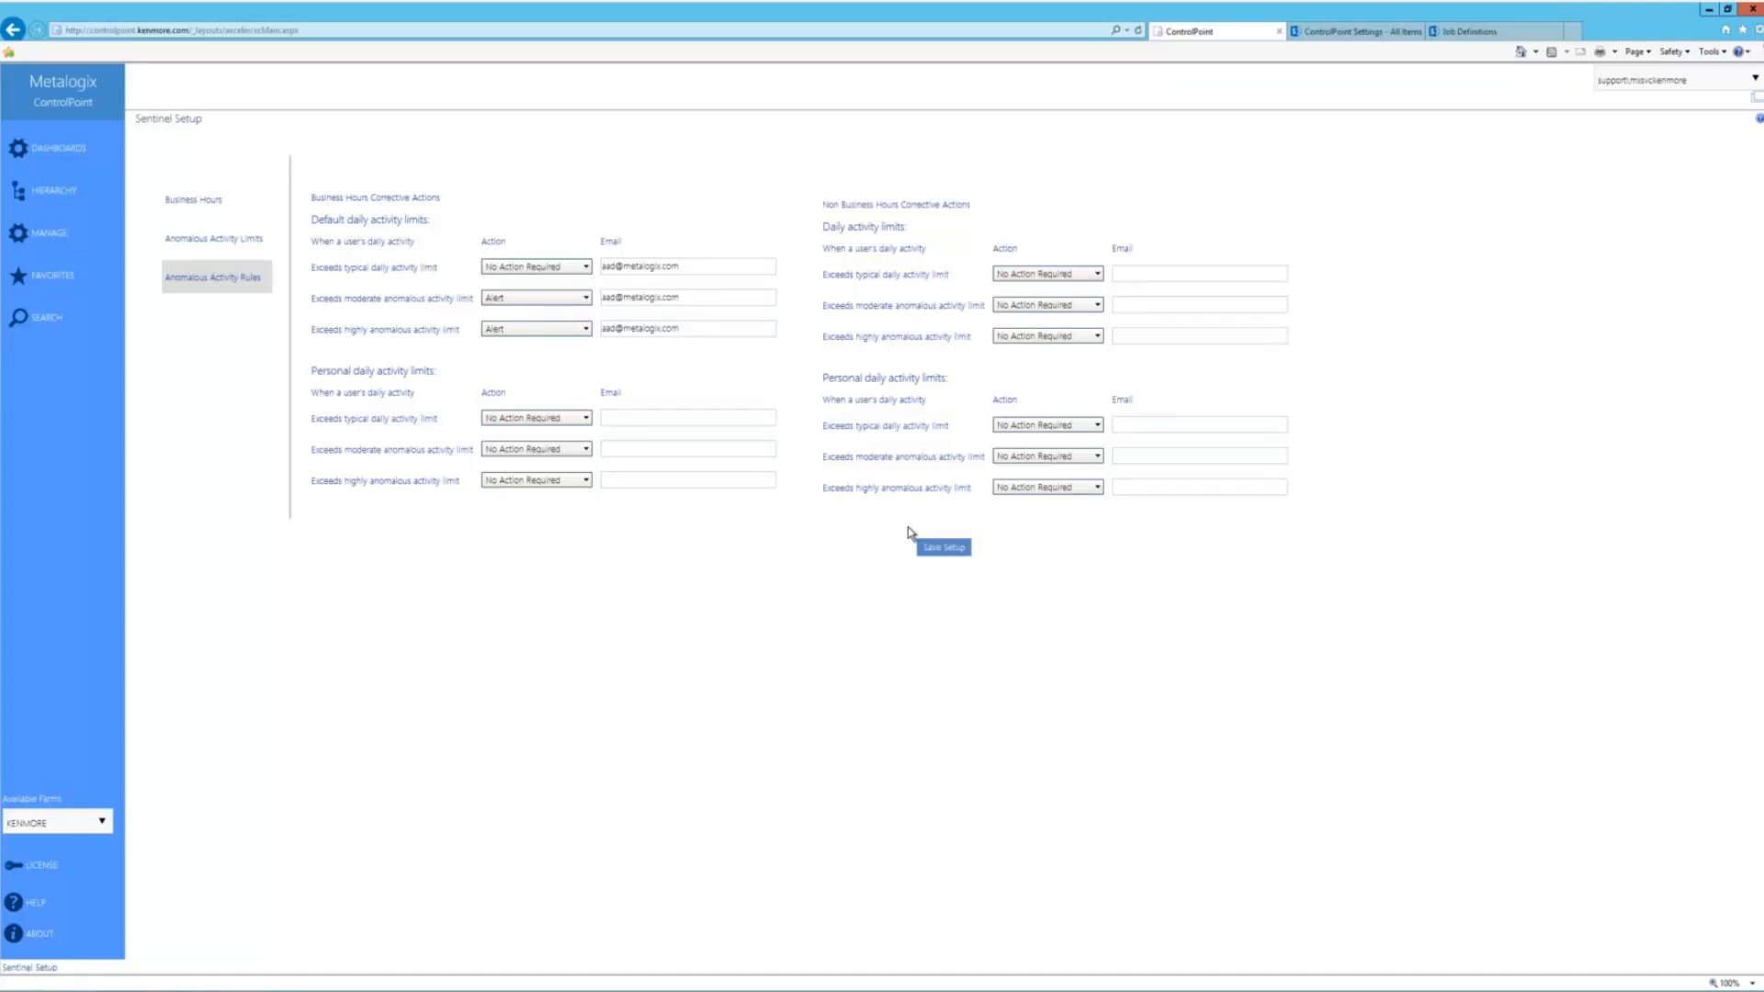
{"action": "left_click", "coordinate": [90, 230]}
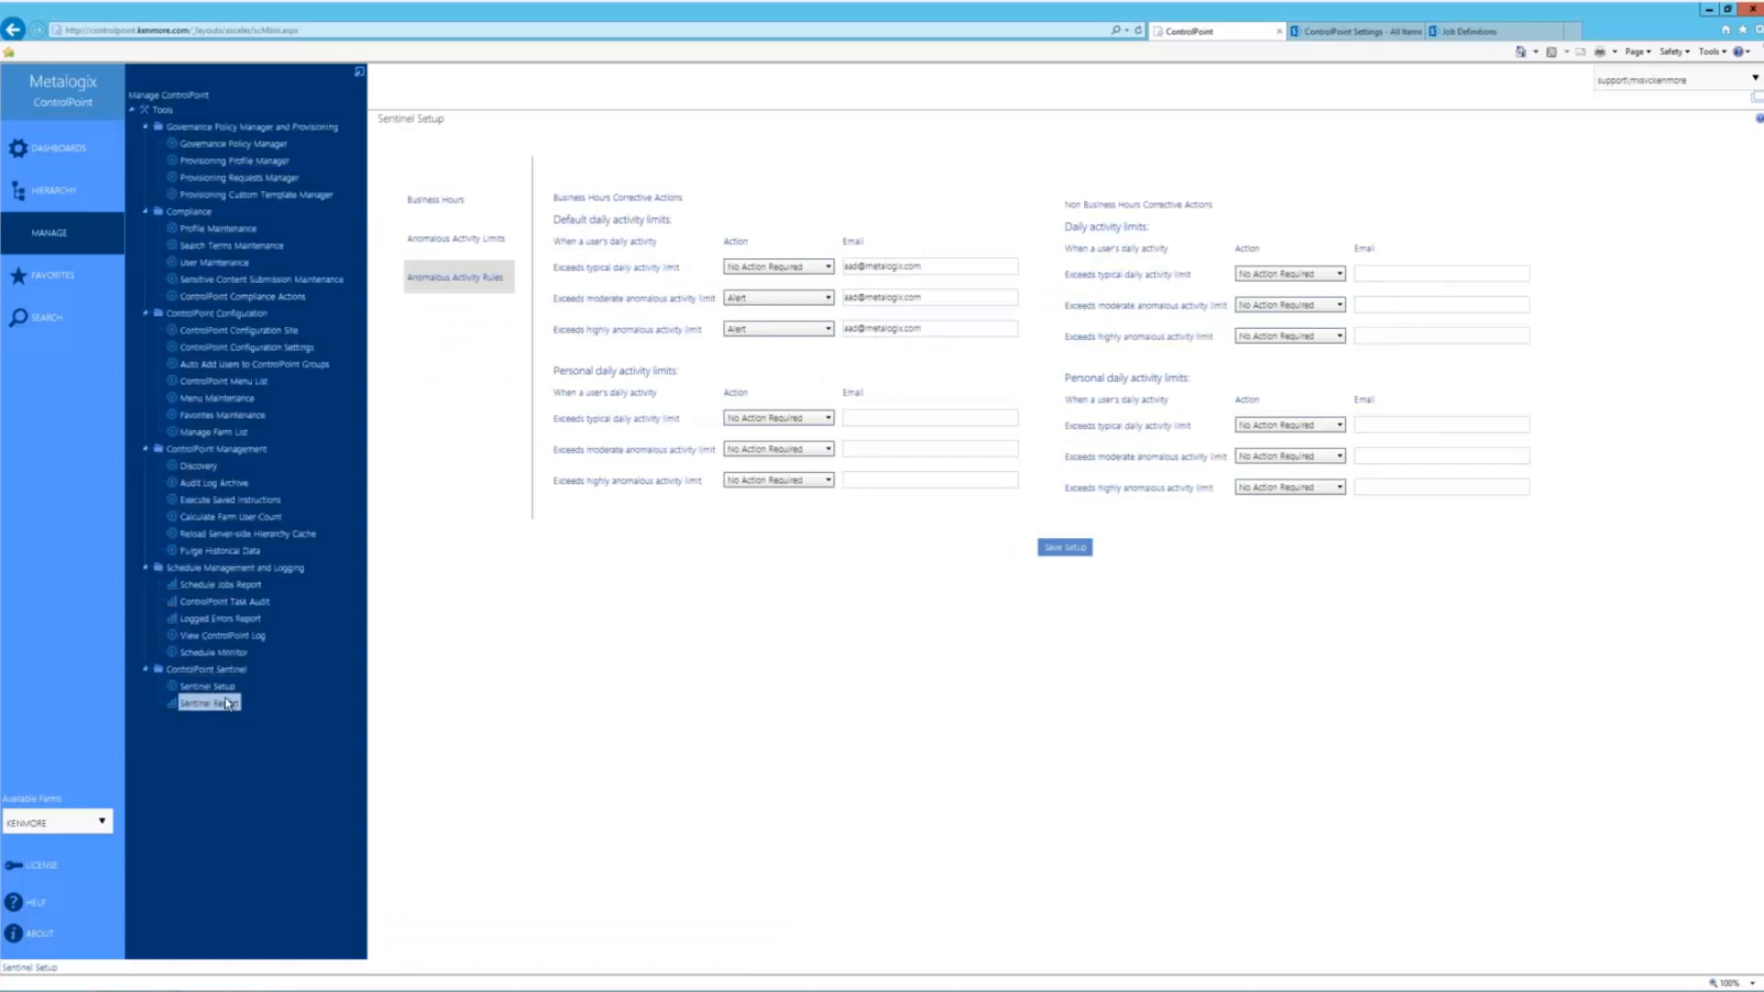
{"action": "left_click", "coordinate": [214, 680]}
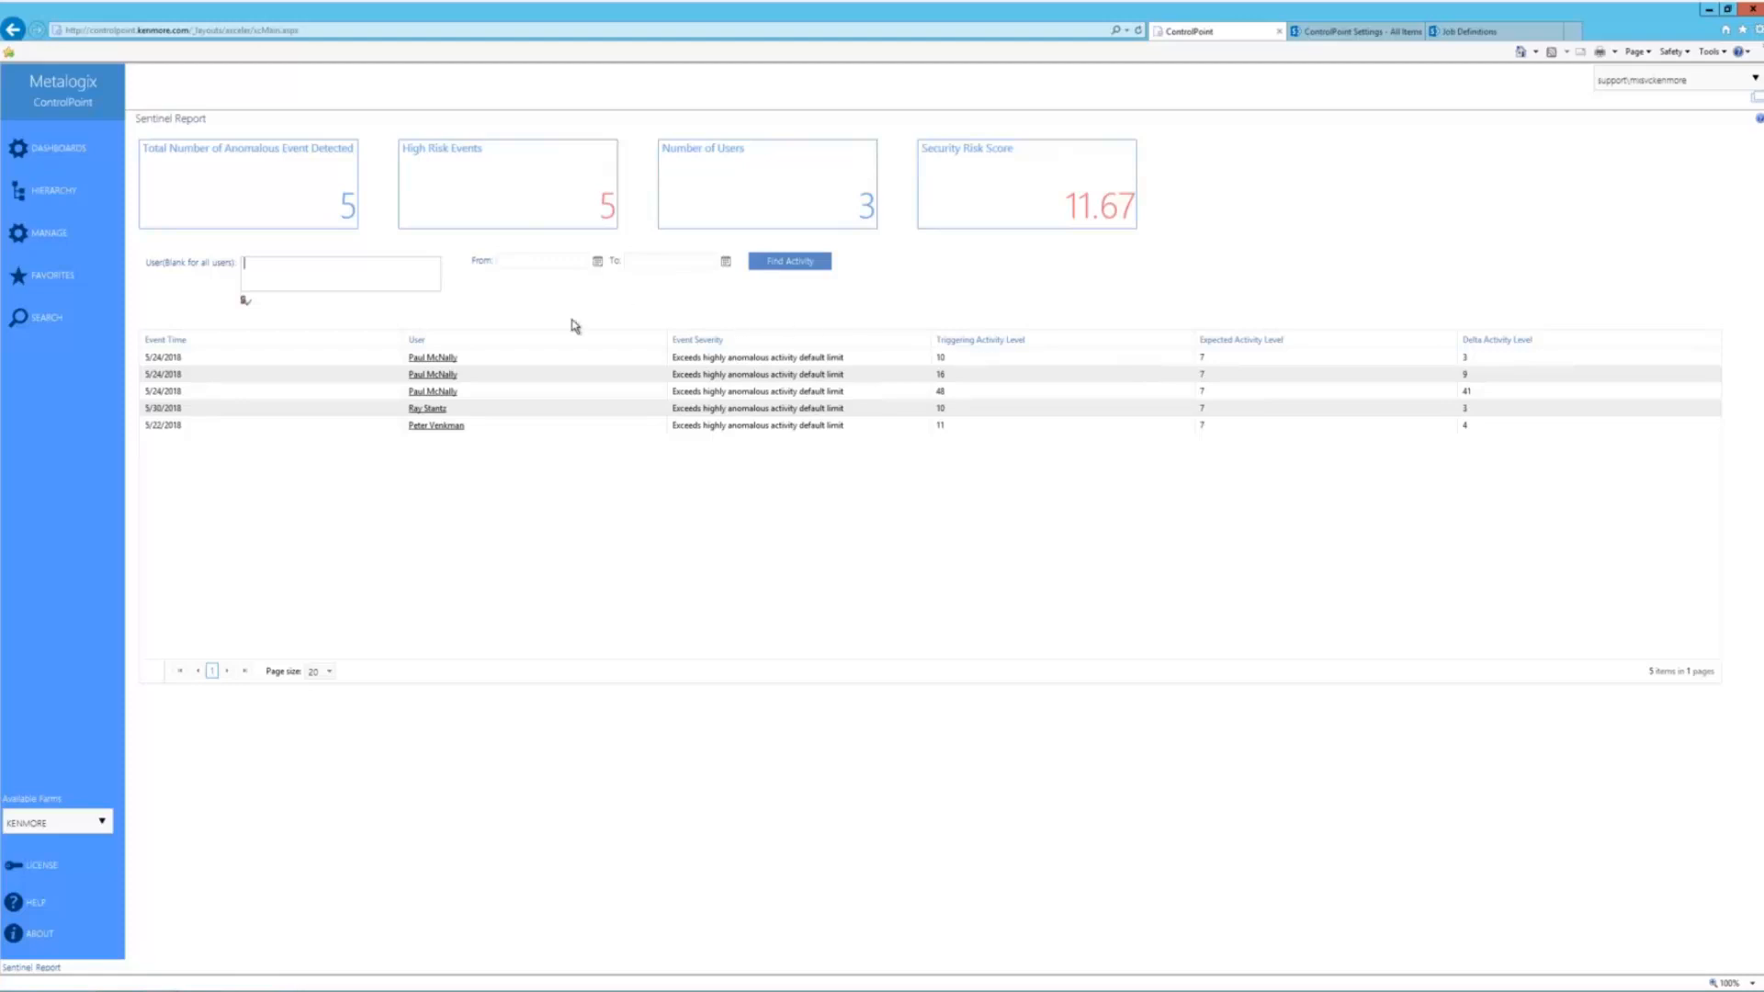
Review the audit log analysis for the user whose event has a triggering activity level of 48, and return to the report.
{"action": "left_click", "coordinate": [443, 393]}
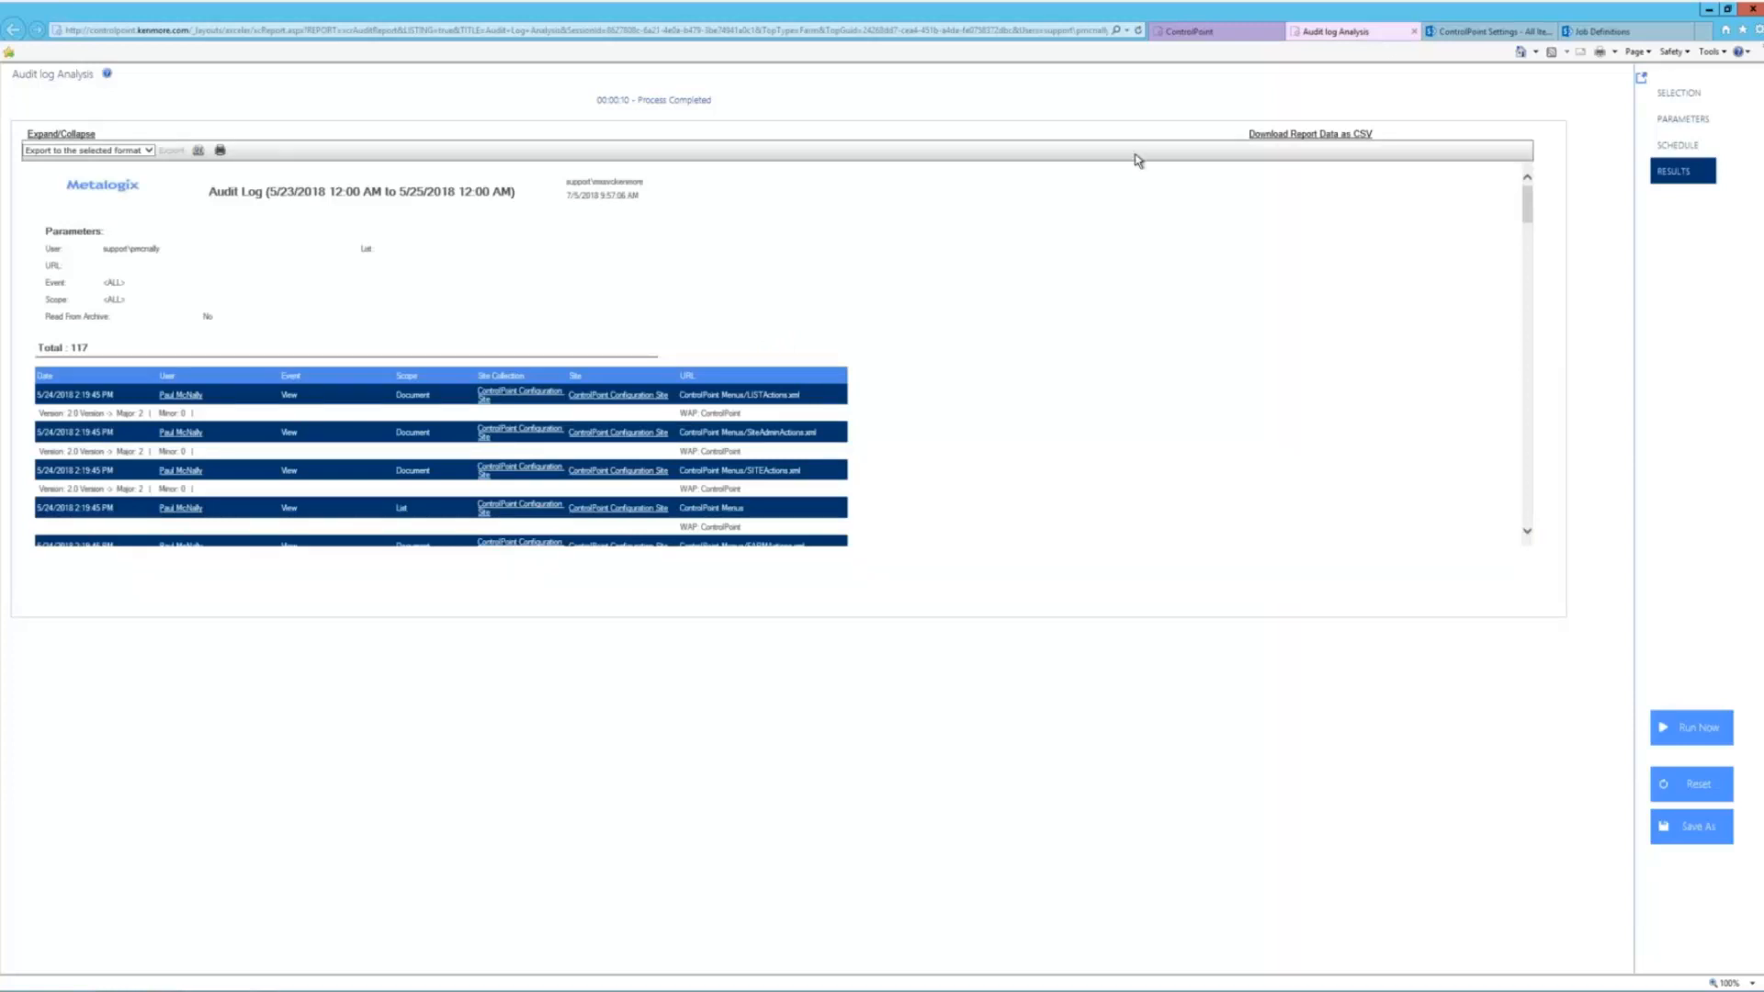
{"action": "scroll", "coordinate": [981, 435], "scroll_direction": "down", "scroll_amount": 3}
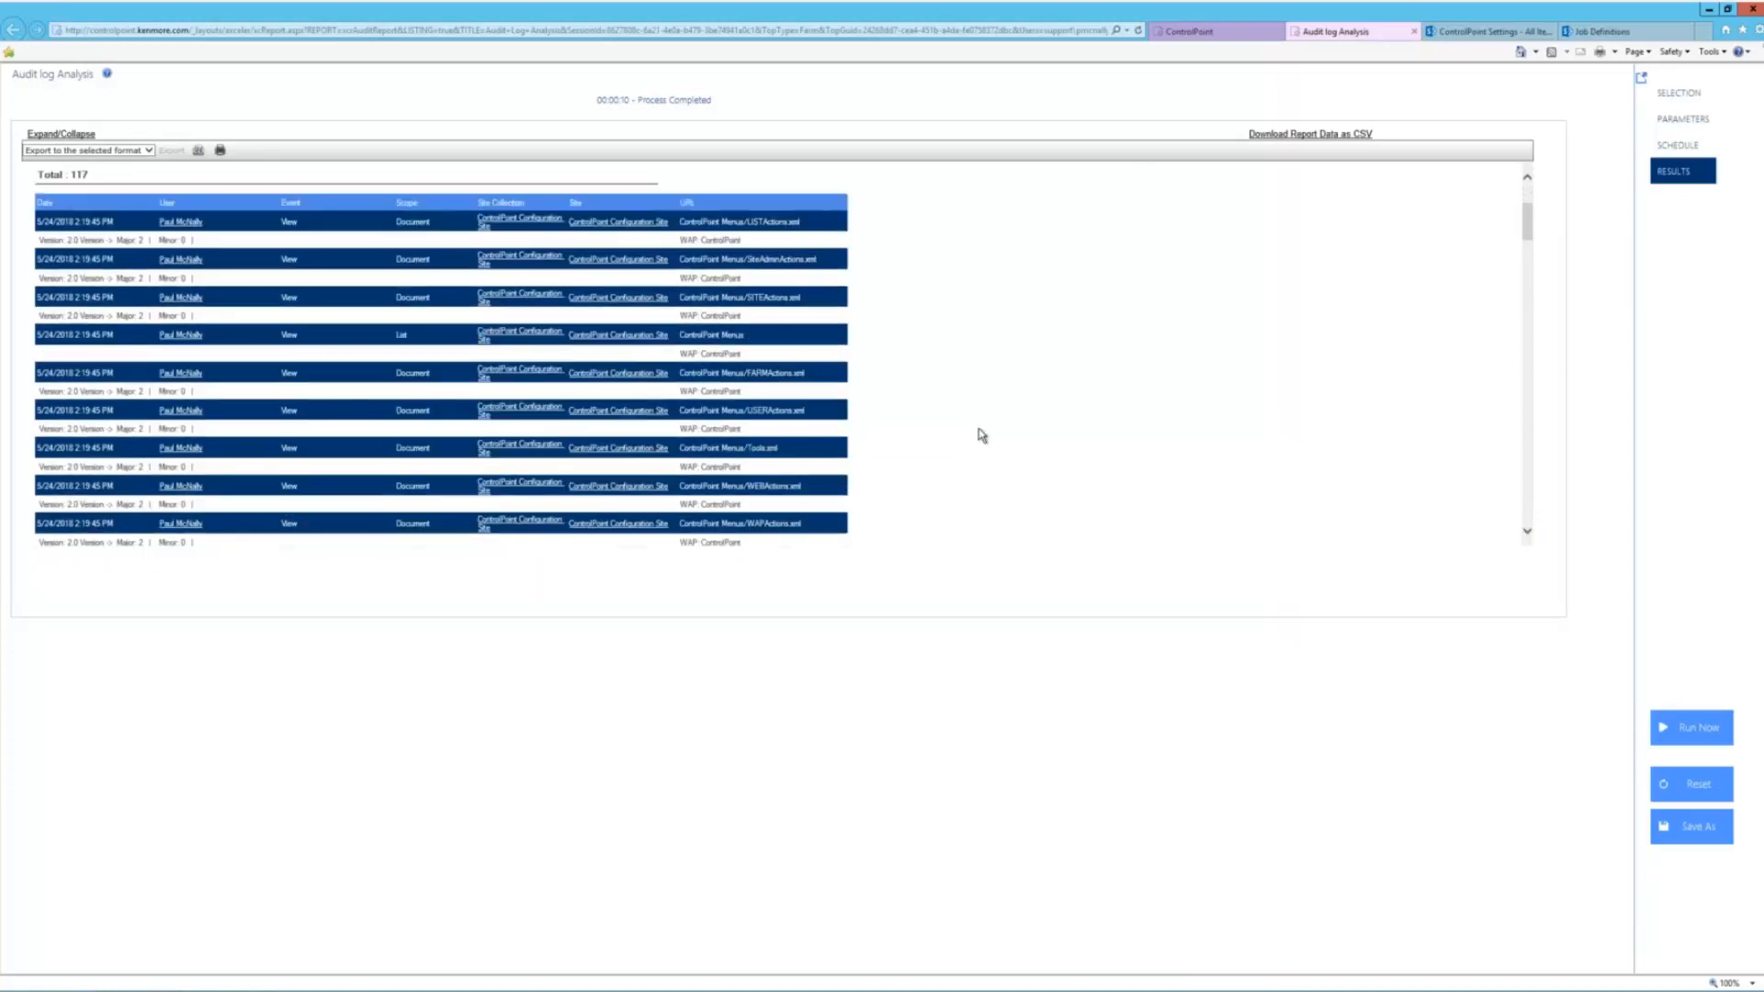
{"action": "scroll", "coordinate": [974, 418], "scroll_direction": "down", "scroll_amount": 5}
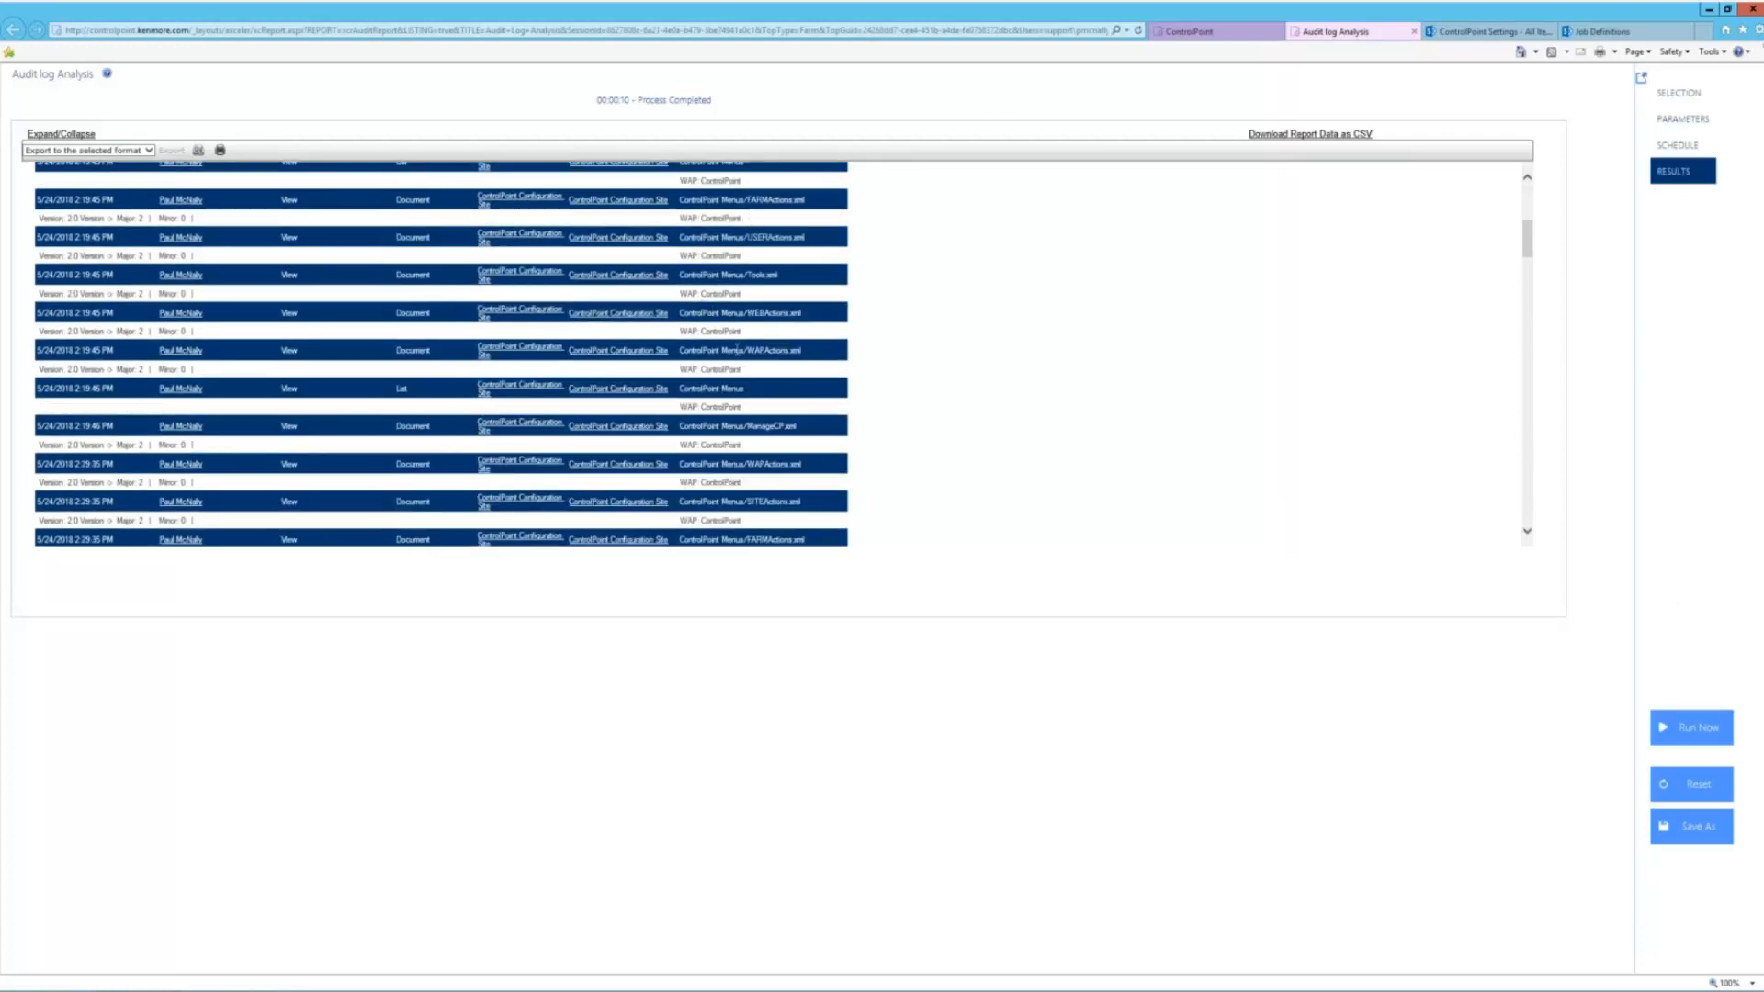
{"action": "scroll", "coordinate": [730, 303], "scroll_direction": "down", "scroll_amount": 3}
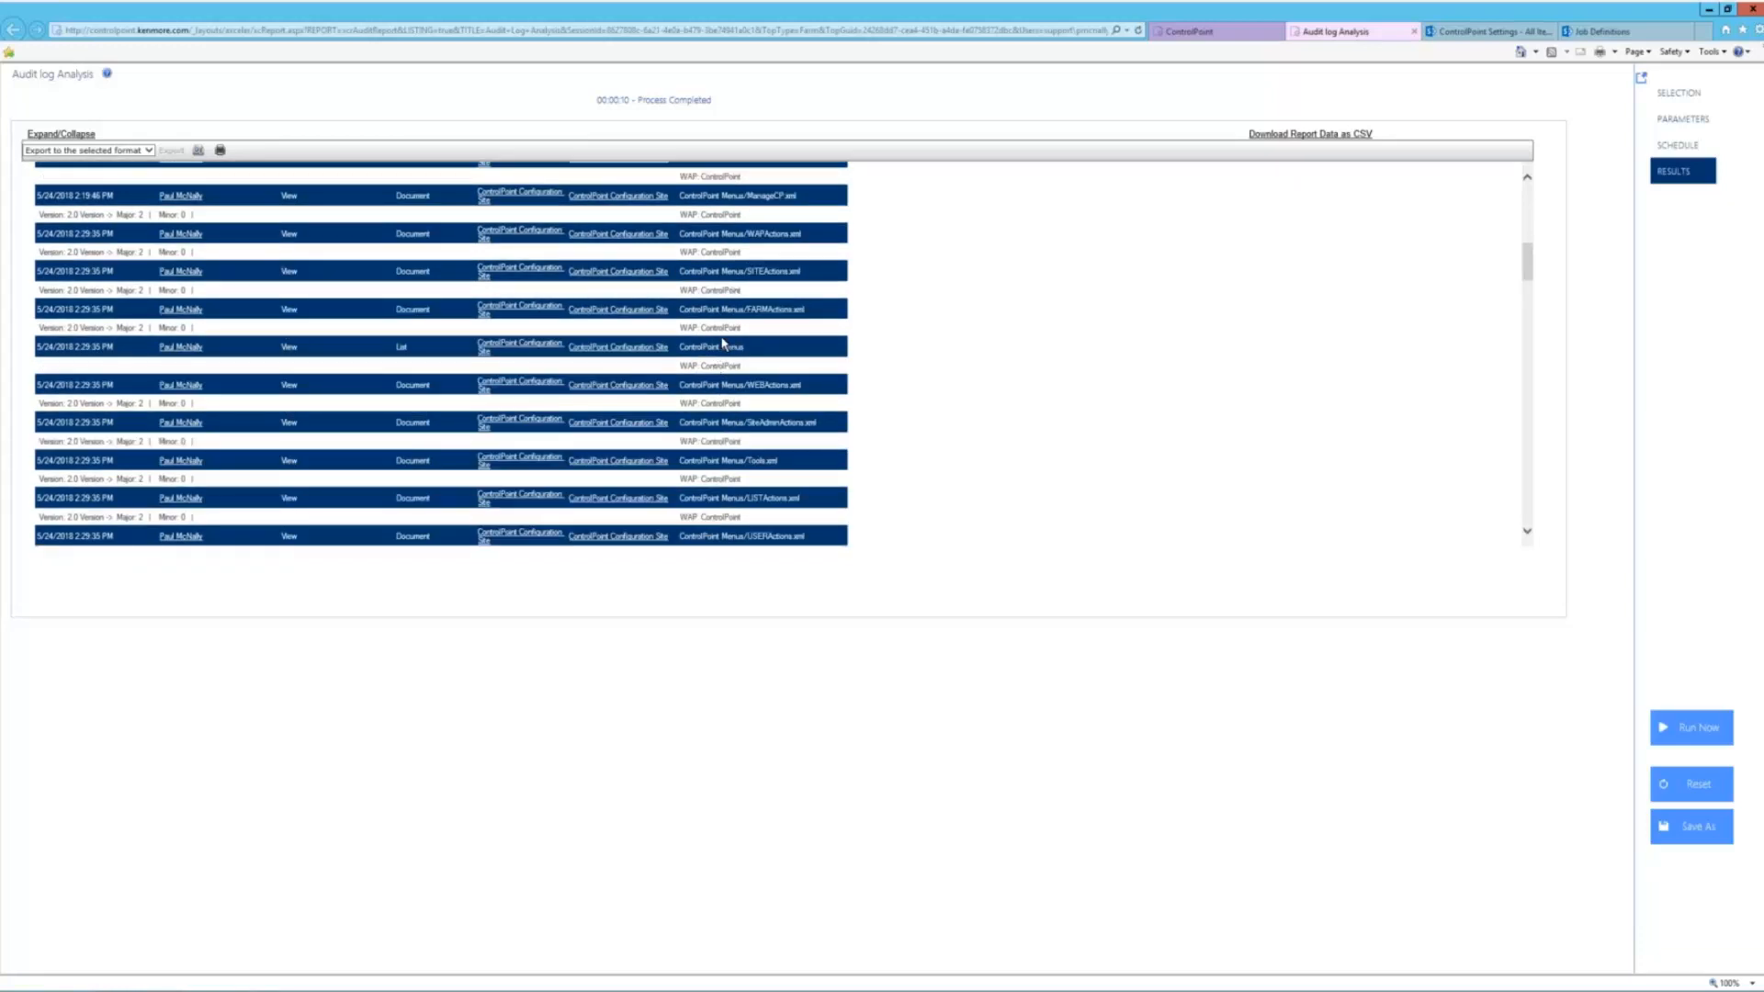
{"action": "scroll", "coordinate": [846, 418], "scroll_direction": "down", "scroll_amount": 3}
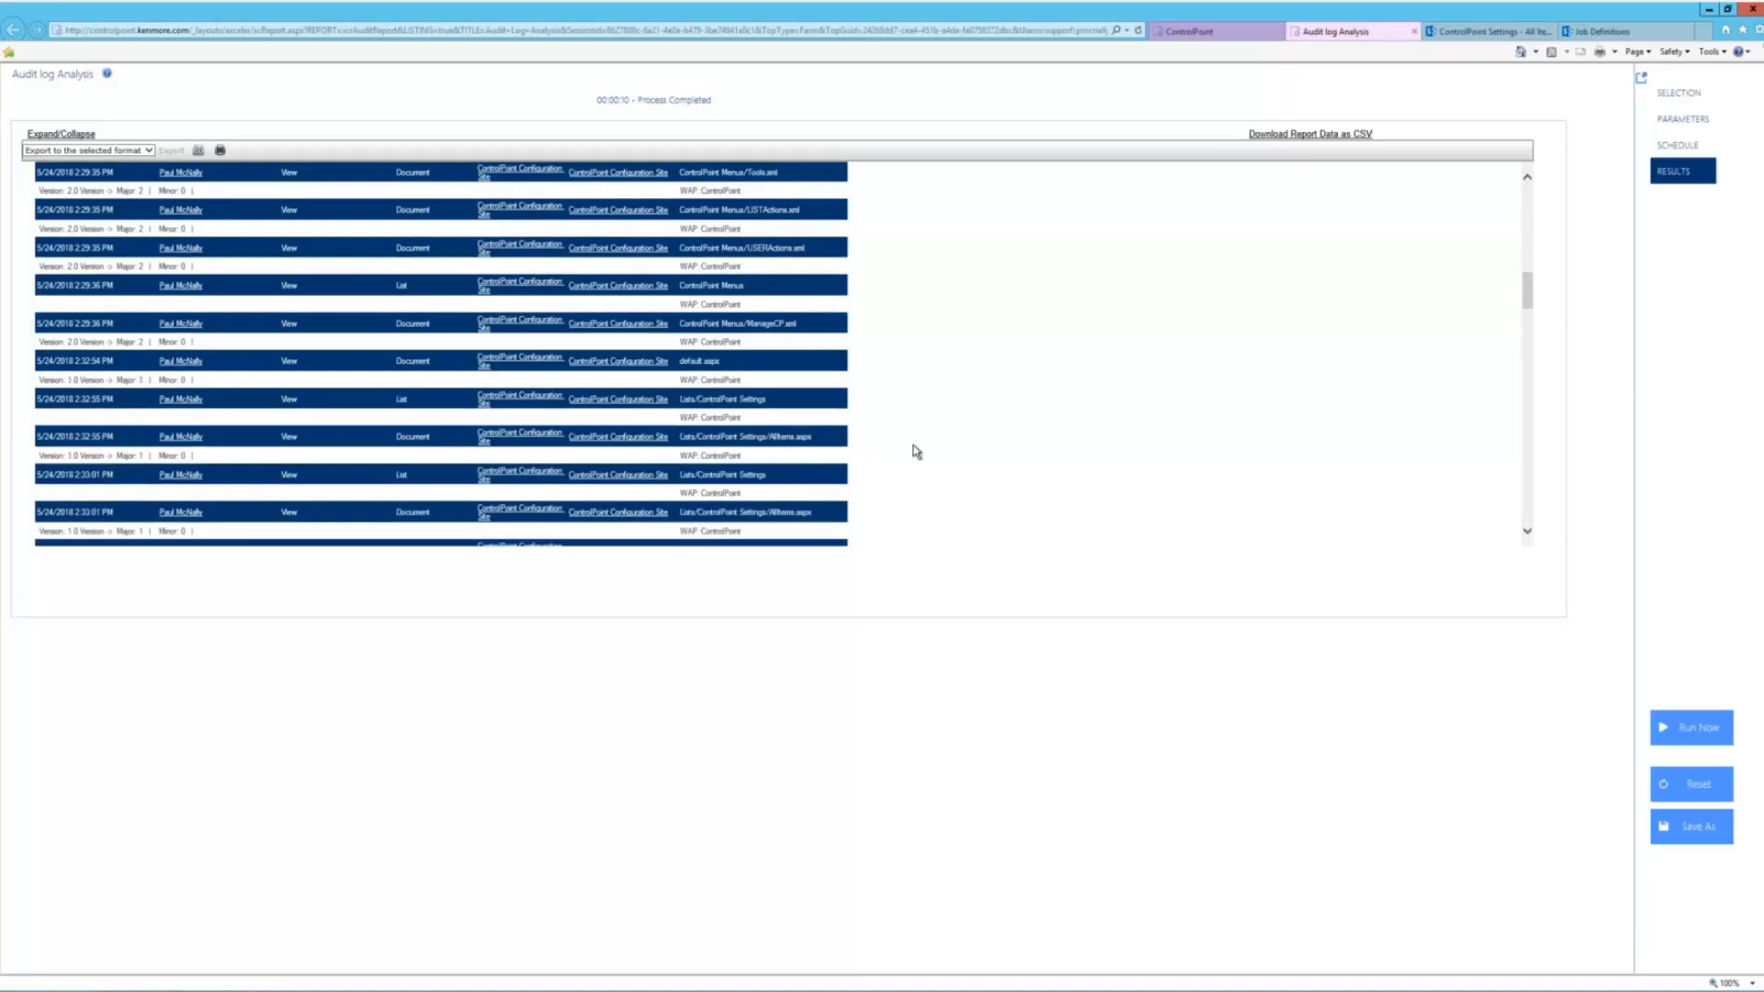
{"action": "scroll", "coordinate": [924, 432], "scroll_direction": "down", "scroll_amount": 3}
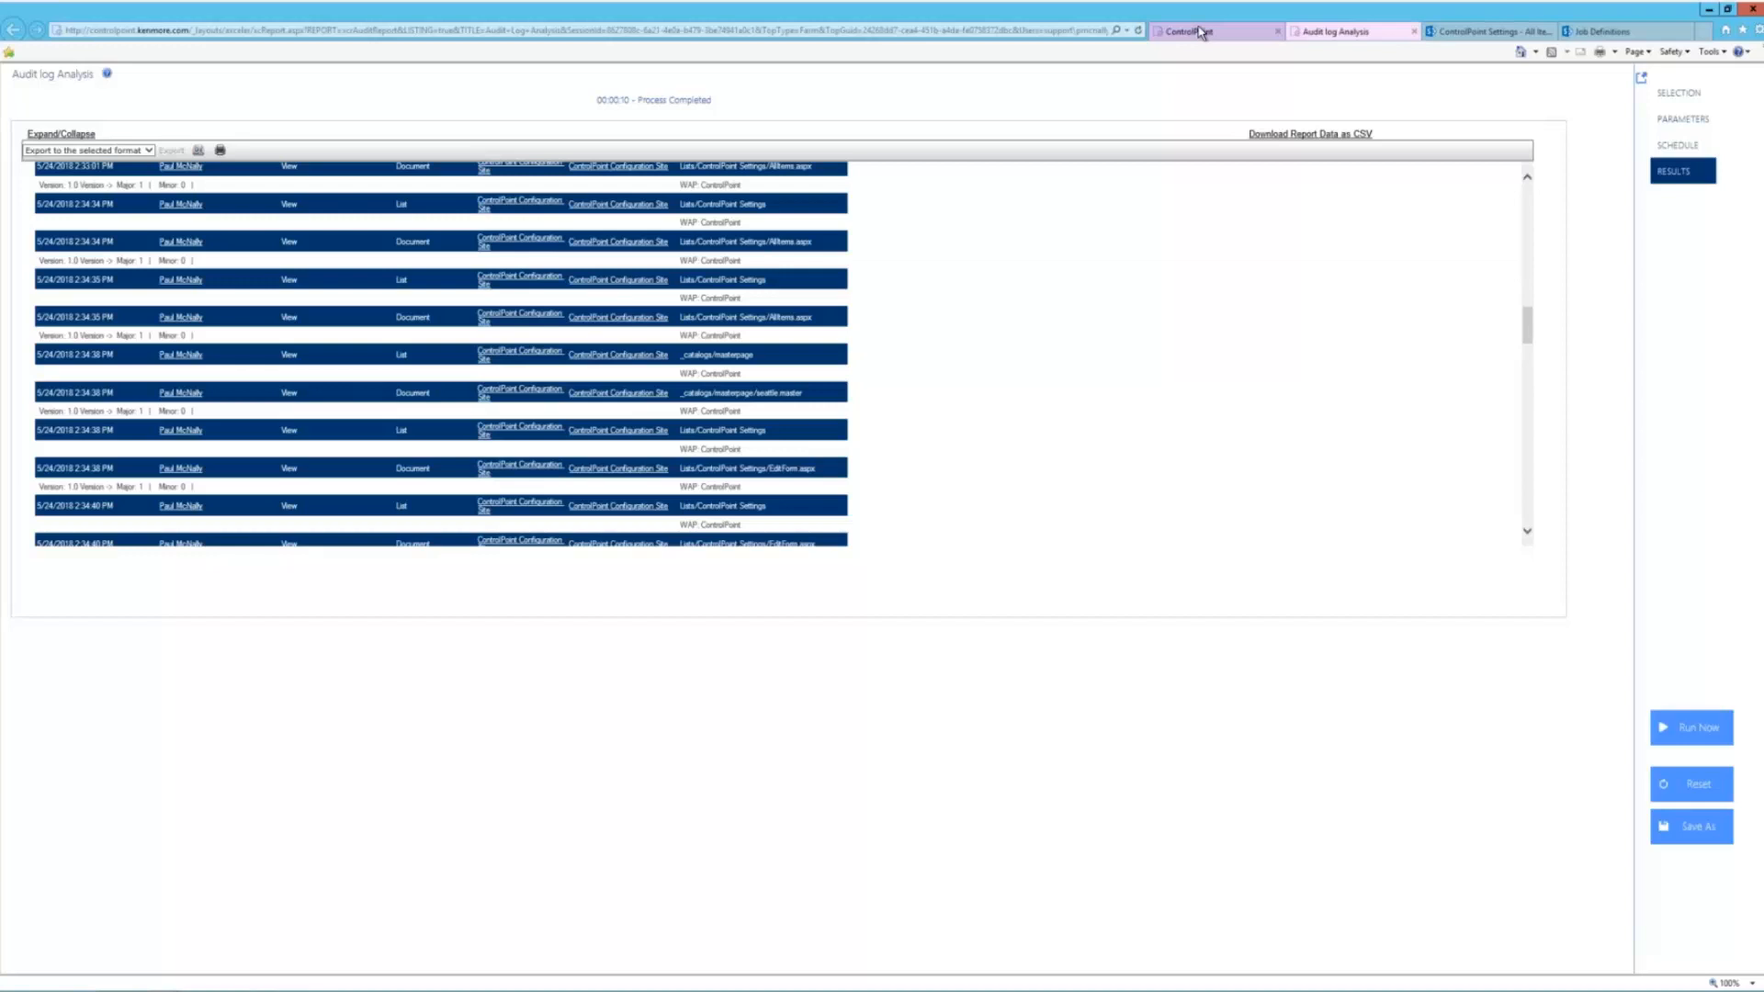
{"action": "left_click", "coordinate": [1200, 33]}
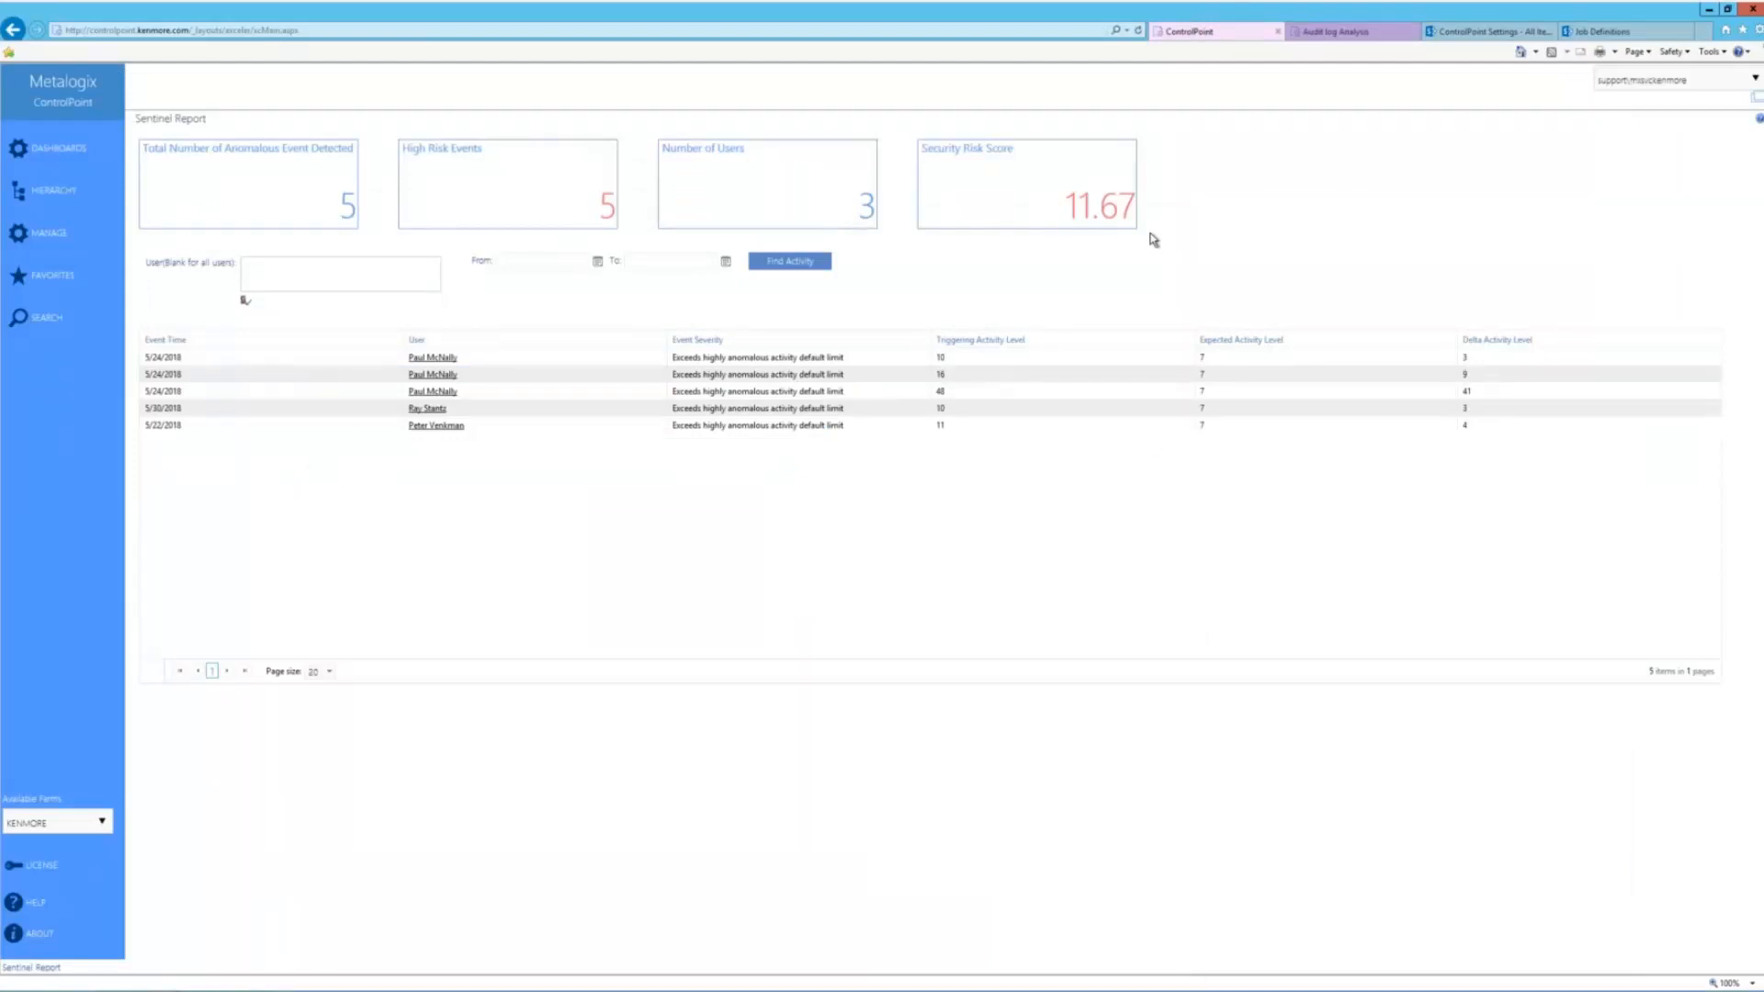
Open Create ControlPoint Policy for the KENMORE farm and look through the available policy rules.
{"action": "mouse_move", "coordinate": [208, 980]}
{"action": "left_click", "coordinate": [27, 207]}
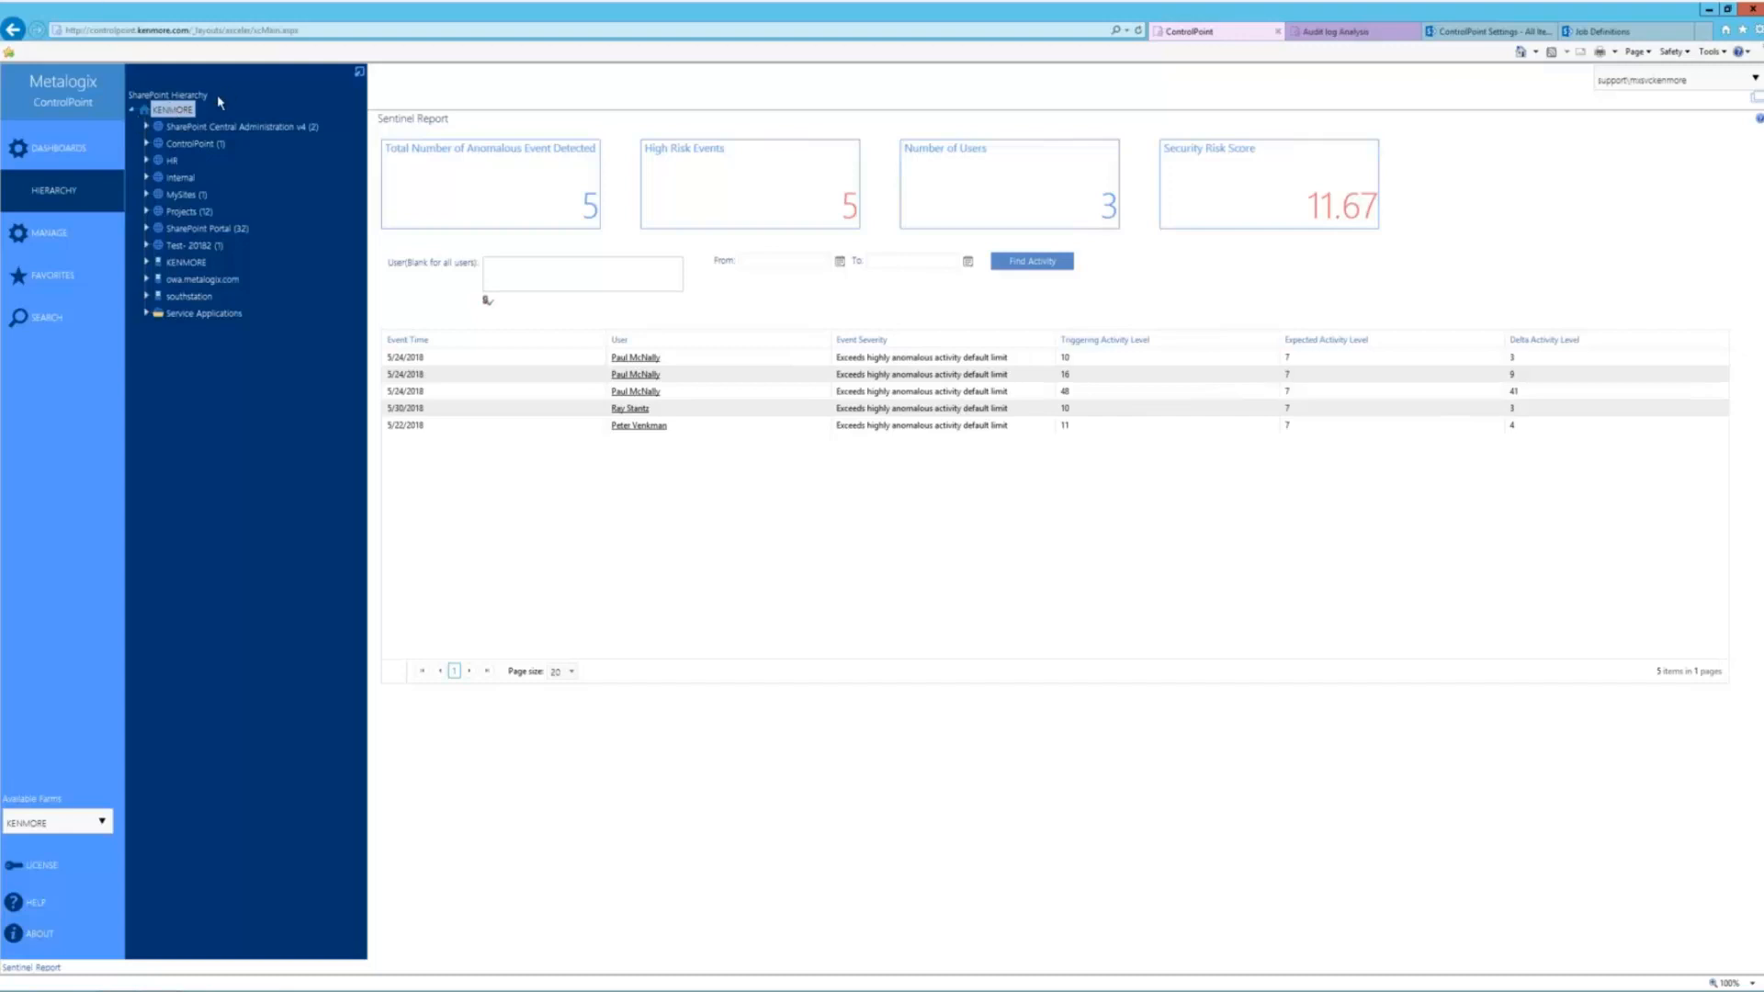
{"action": "right_click", "coordinate": [180, 115]}
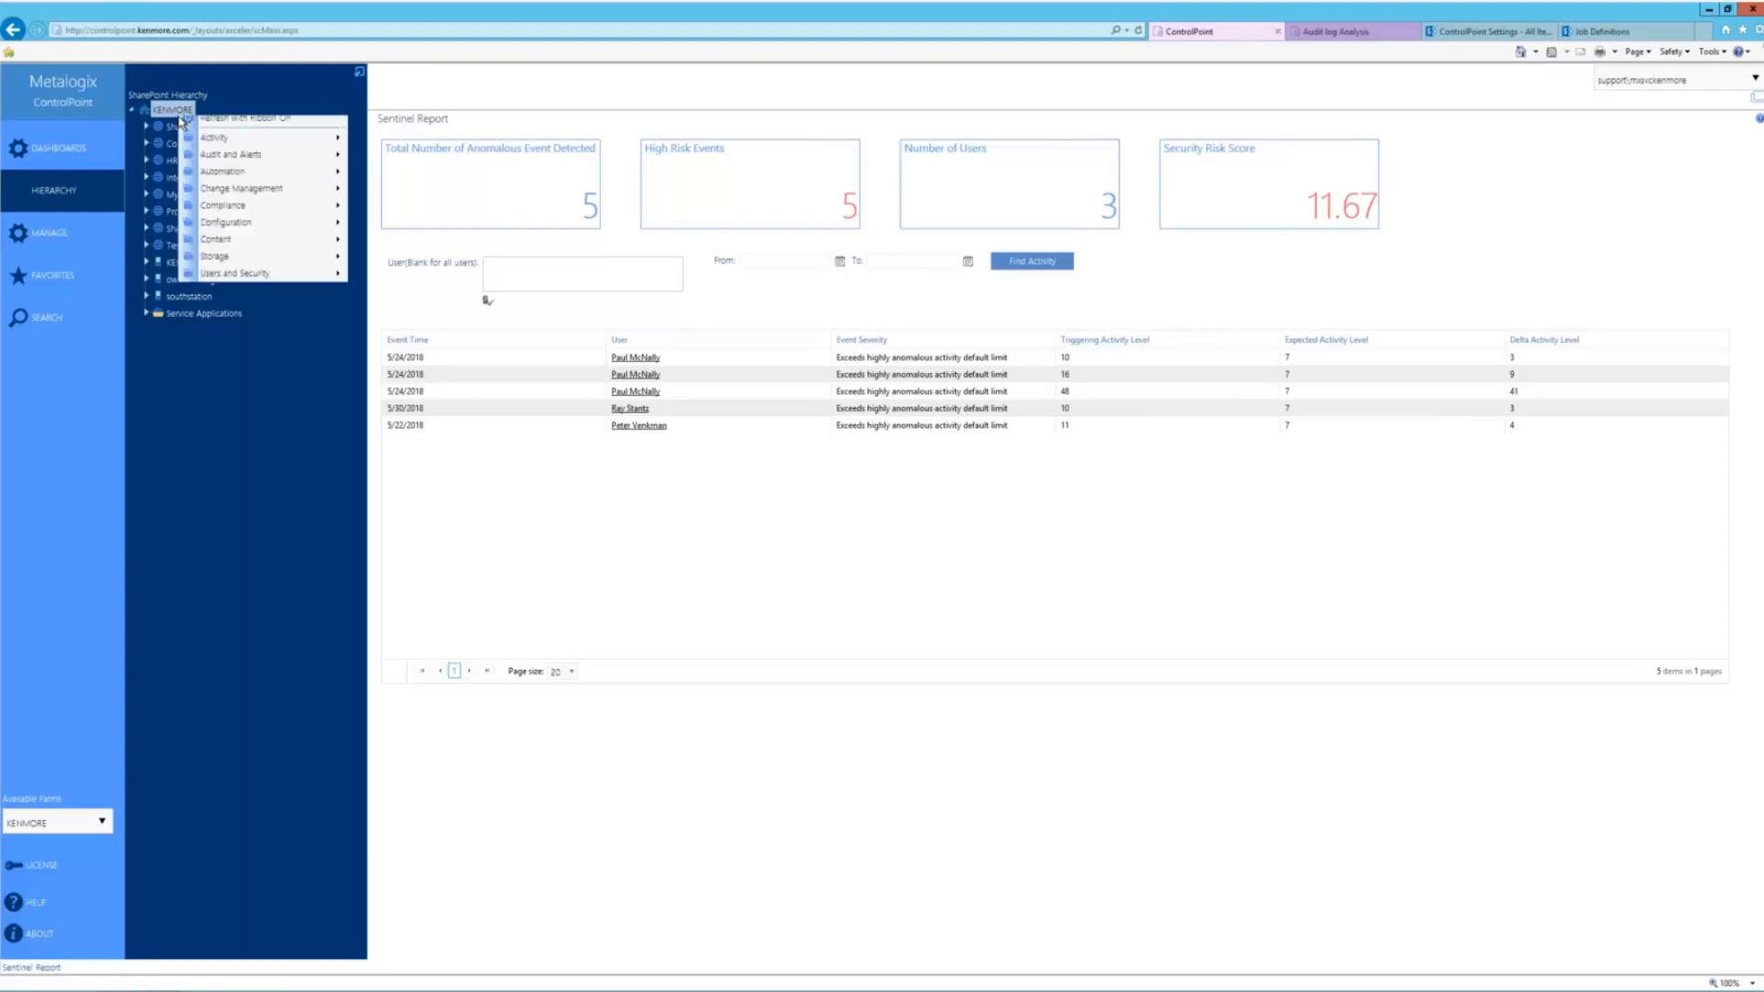
{"action": "mouse_move", "coordinate": [228, 296]}
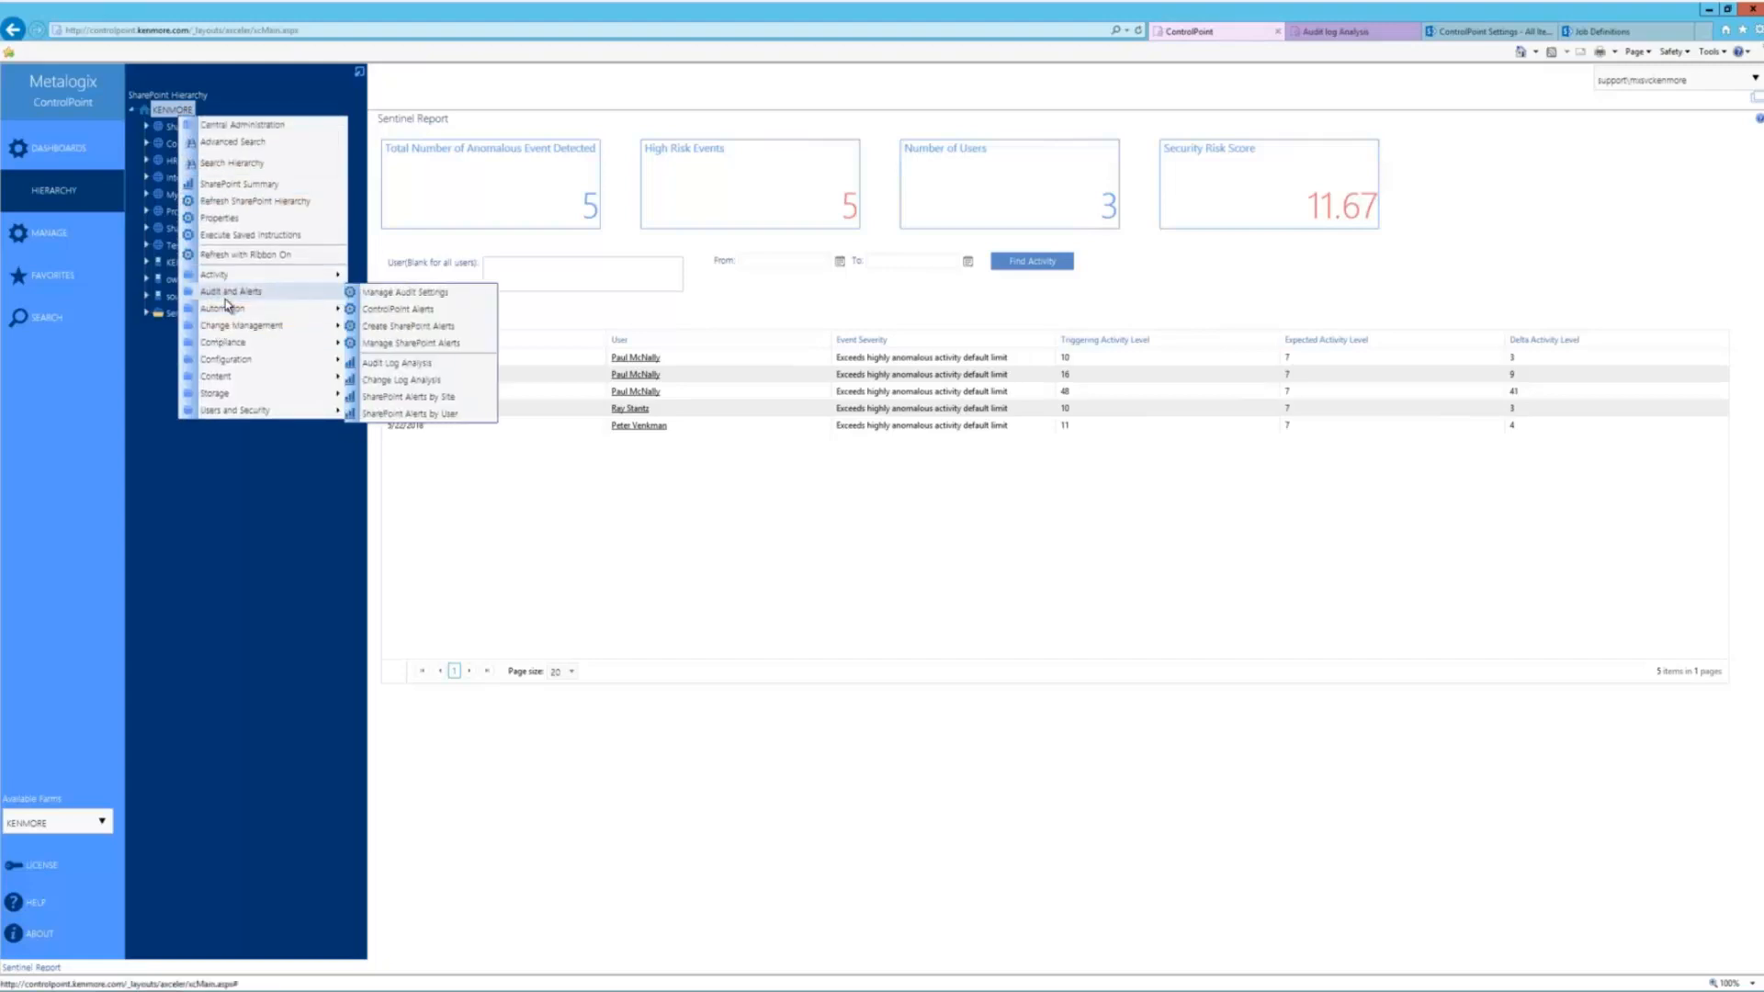
{"action": "mouse_move", "coordinate": [321, 314]}
{"action": "left_click", "coordinate": [402, 311]}
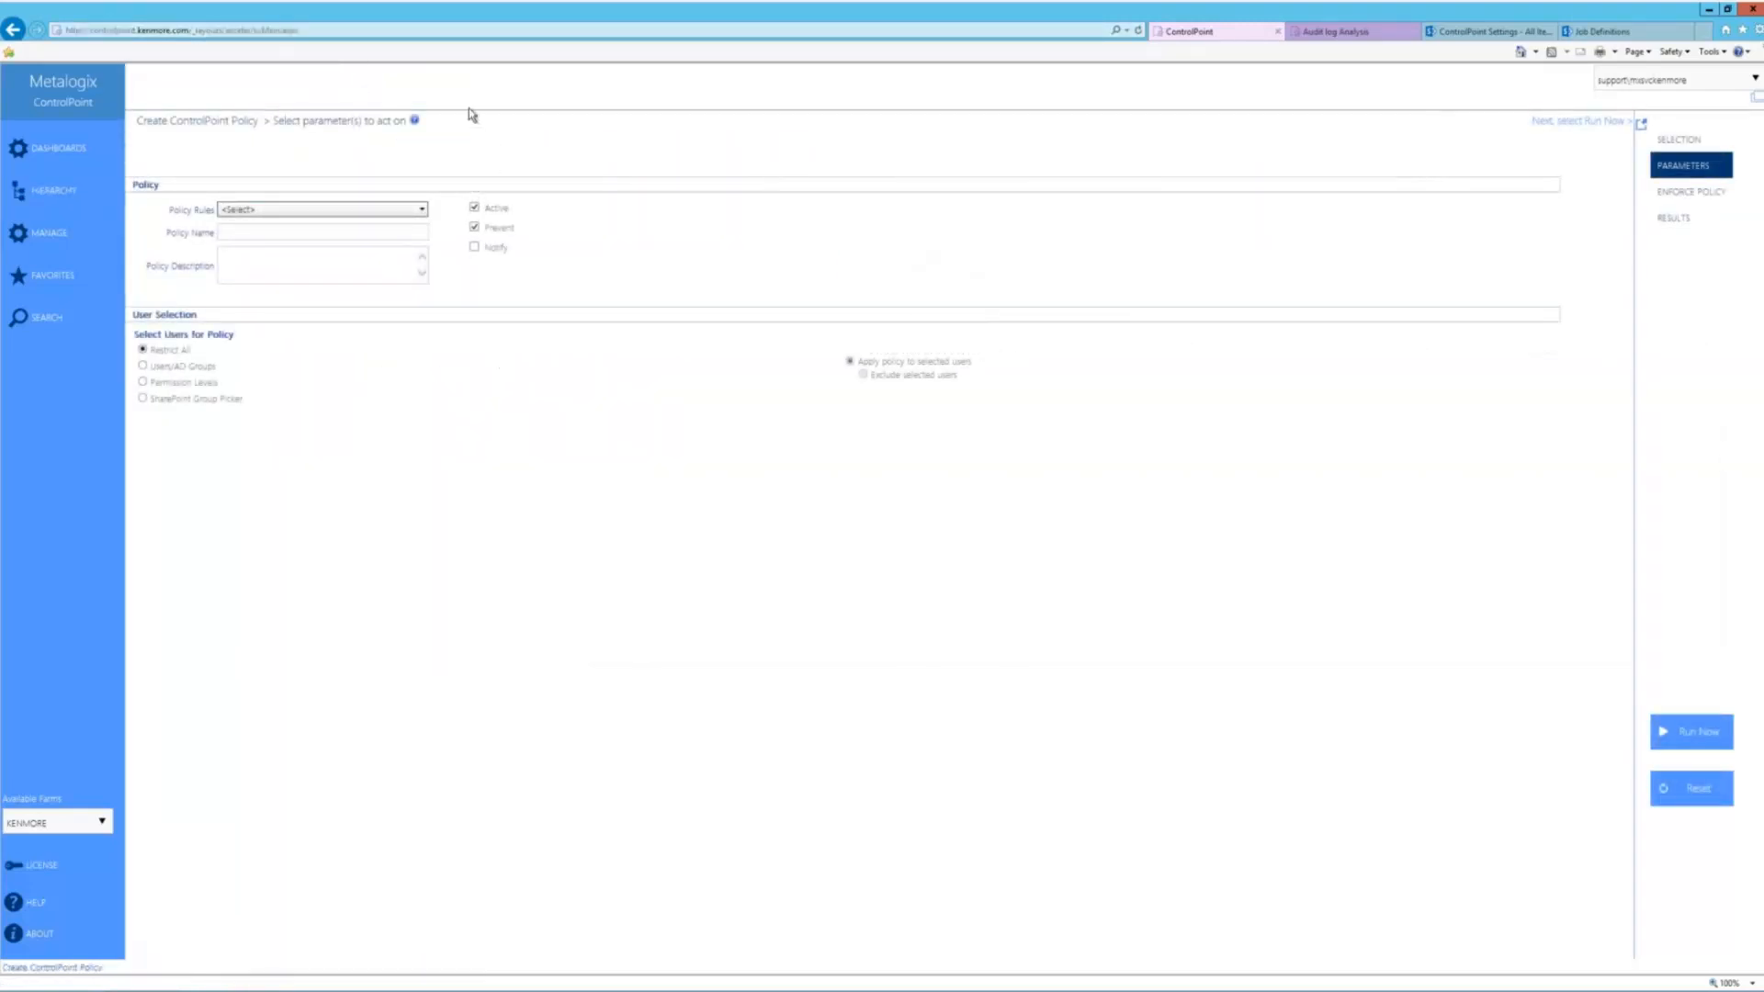
{"action": "left_click", "coordinate": [283, 212]}
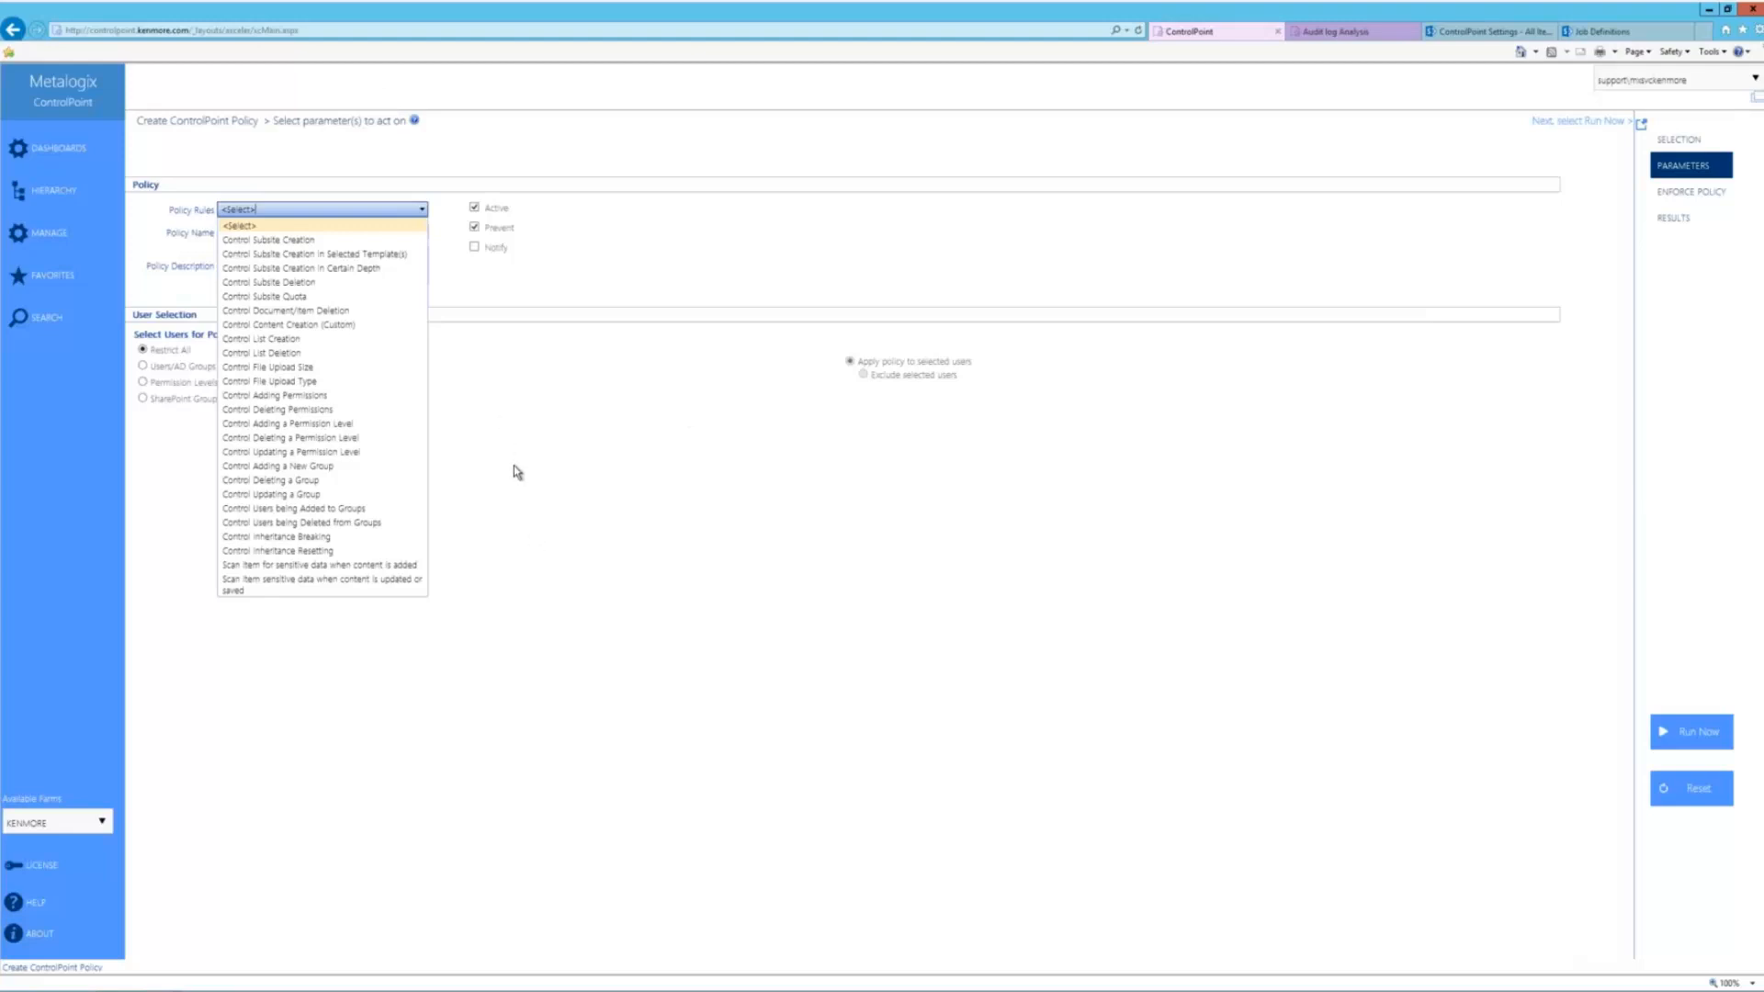
{"action": "left_click", "coordinate": [473, 342]}
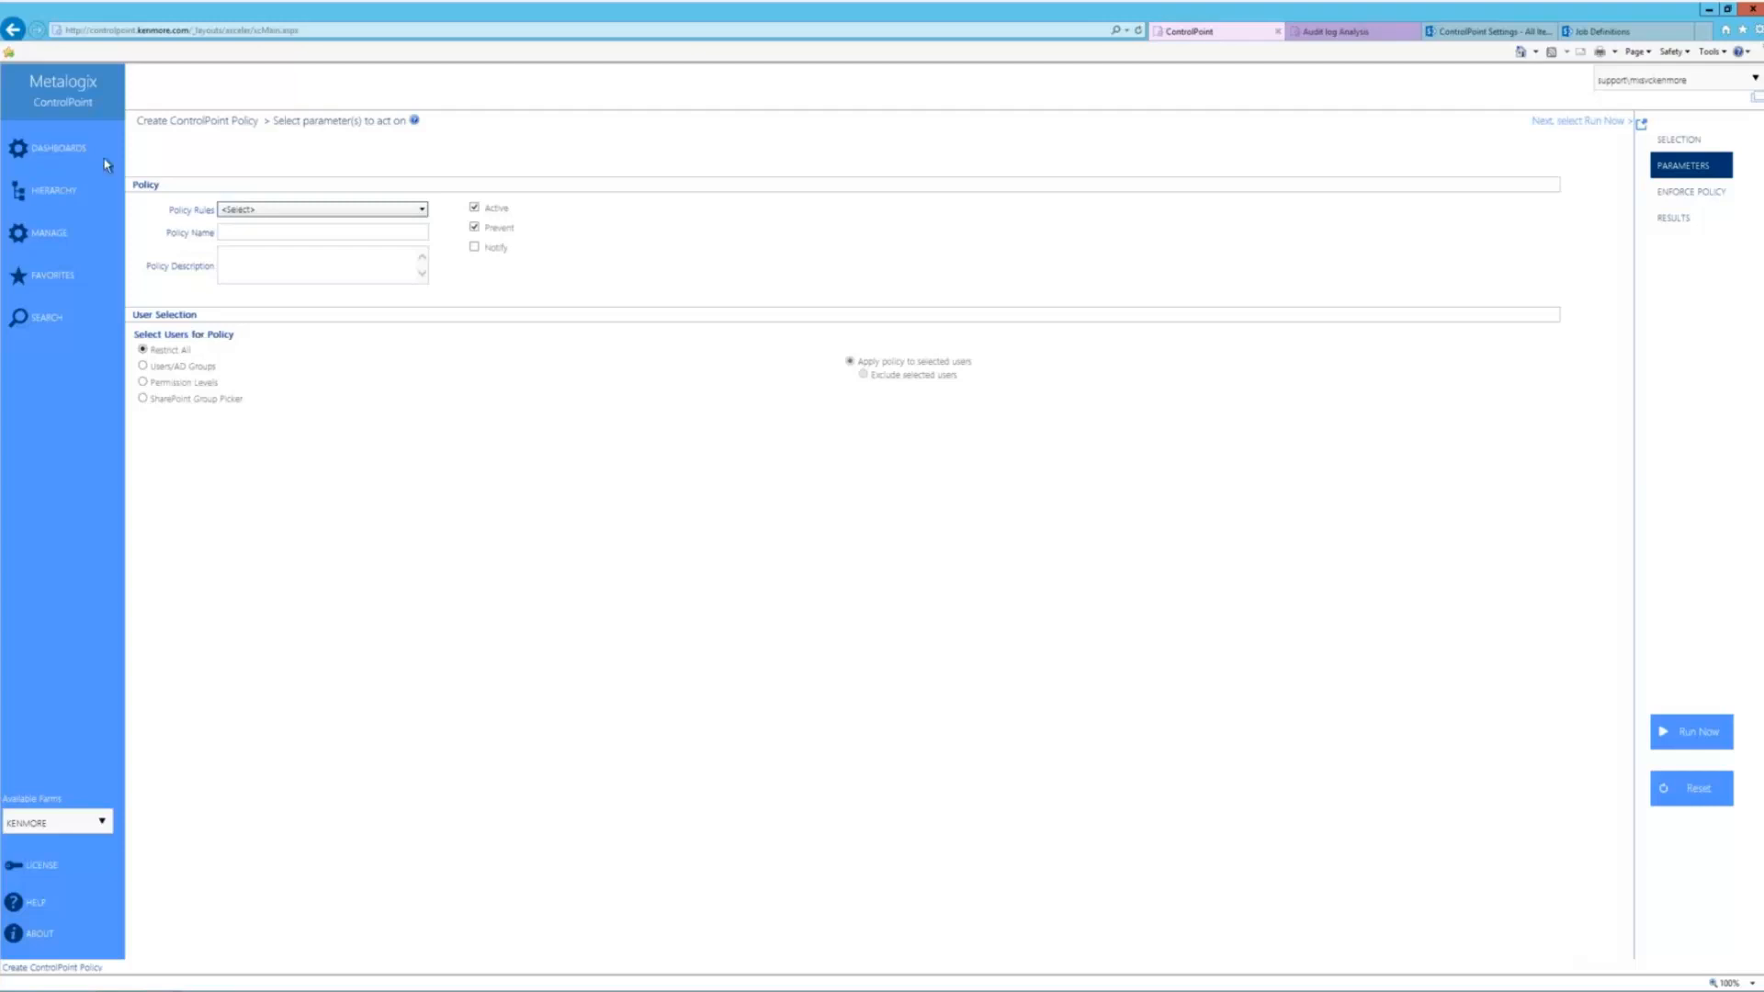
Reopen Sentinel Setup and display the anomalous activity limits.
{"action": "left_click", "coordinate": [50, 232]}
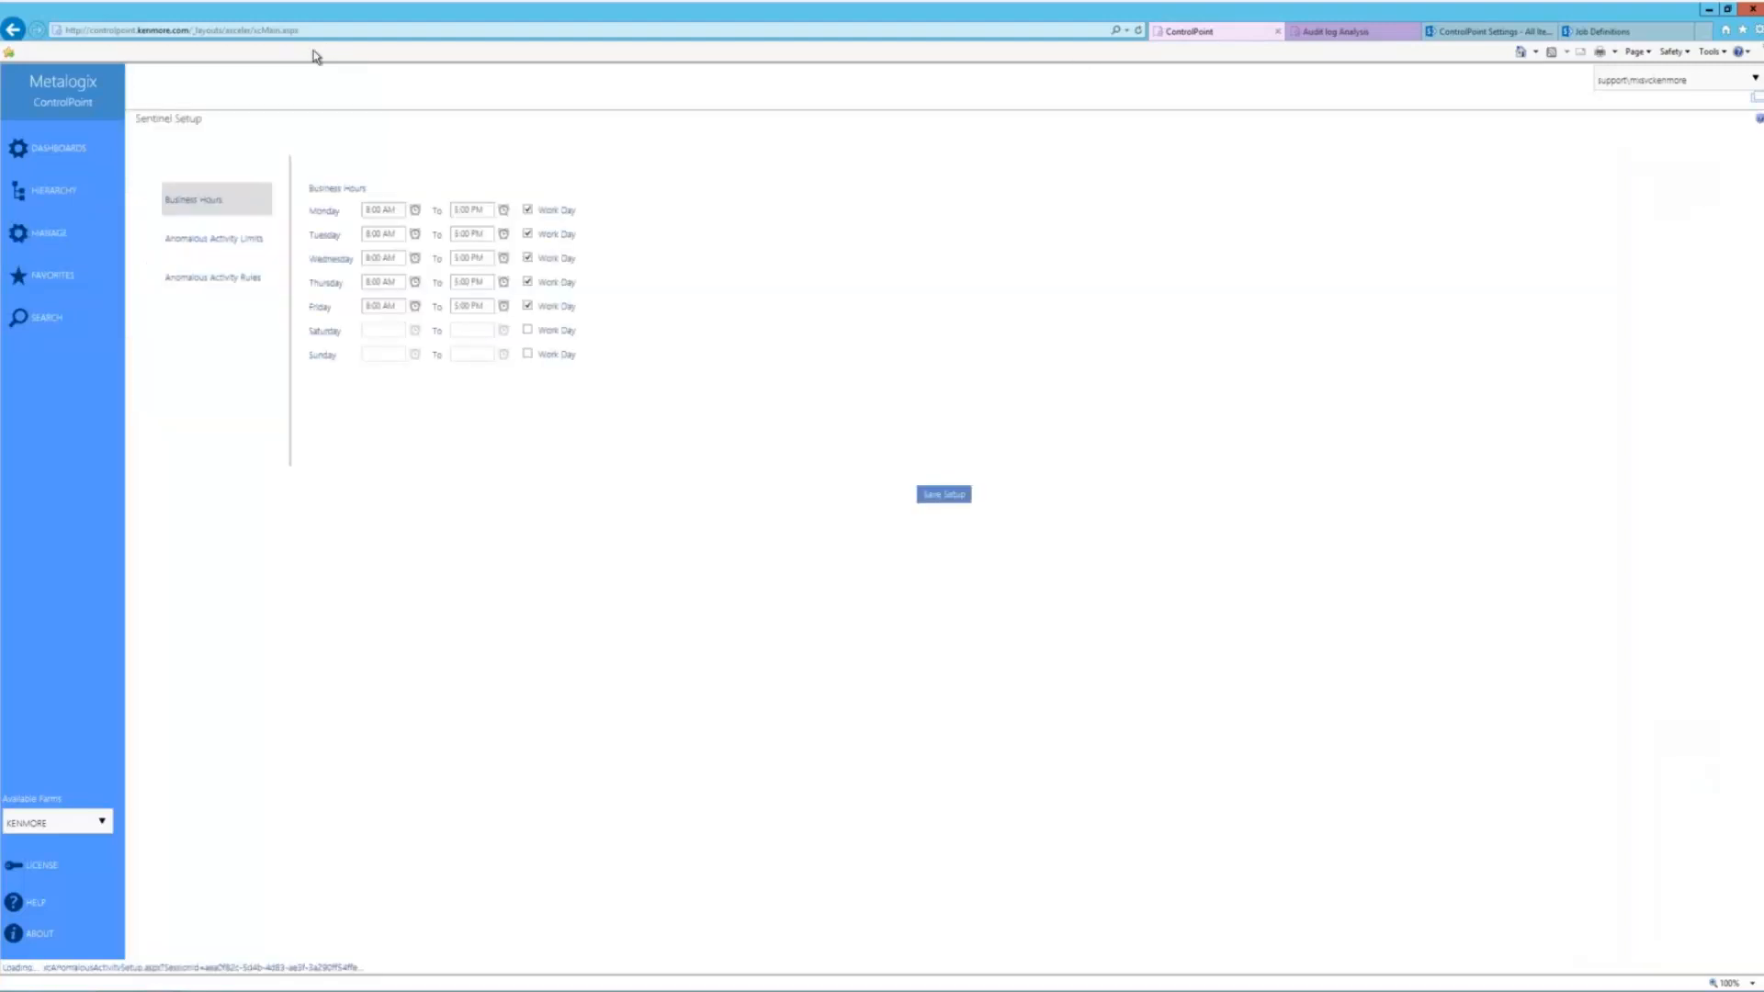
{"action": "left_click", "coordinate": [234, 239]}
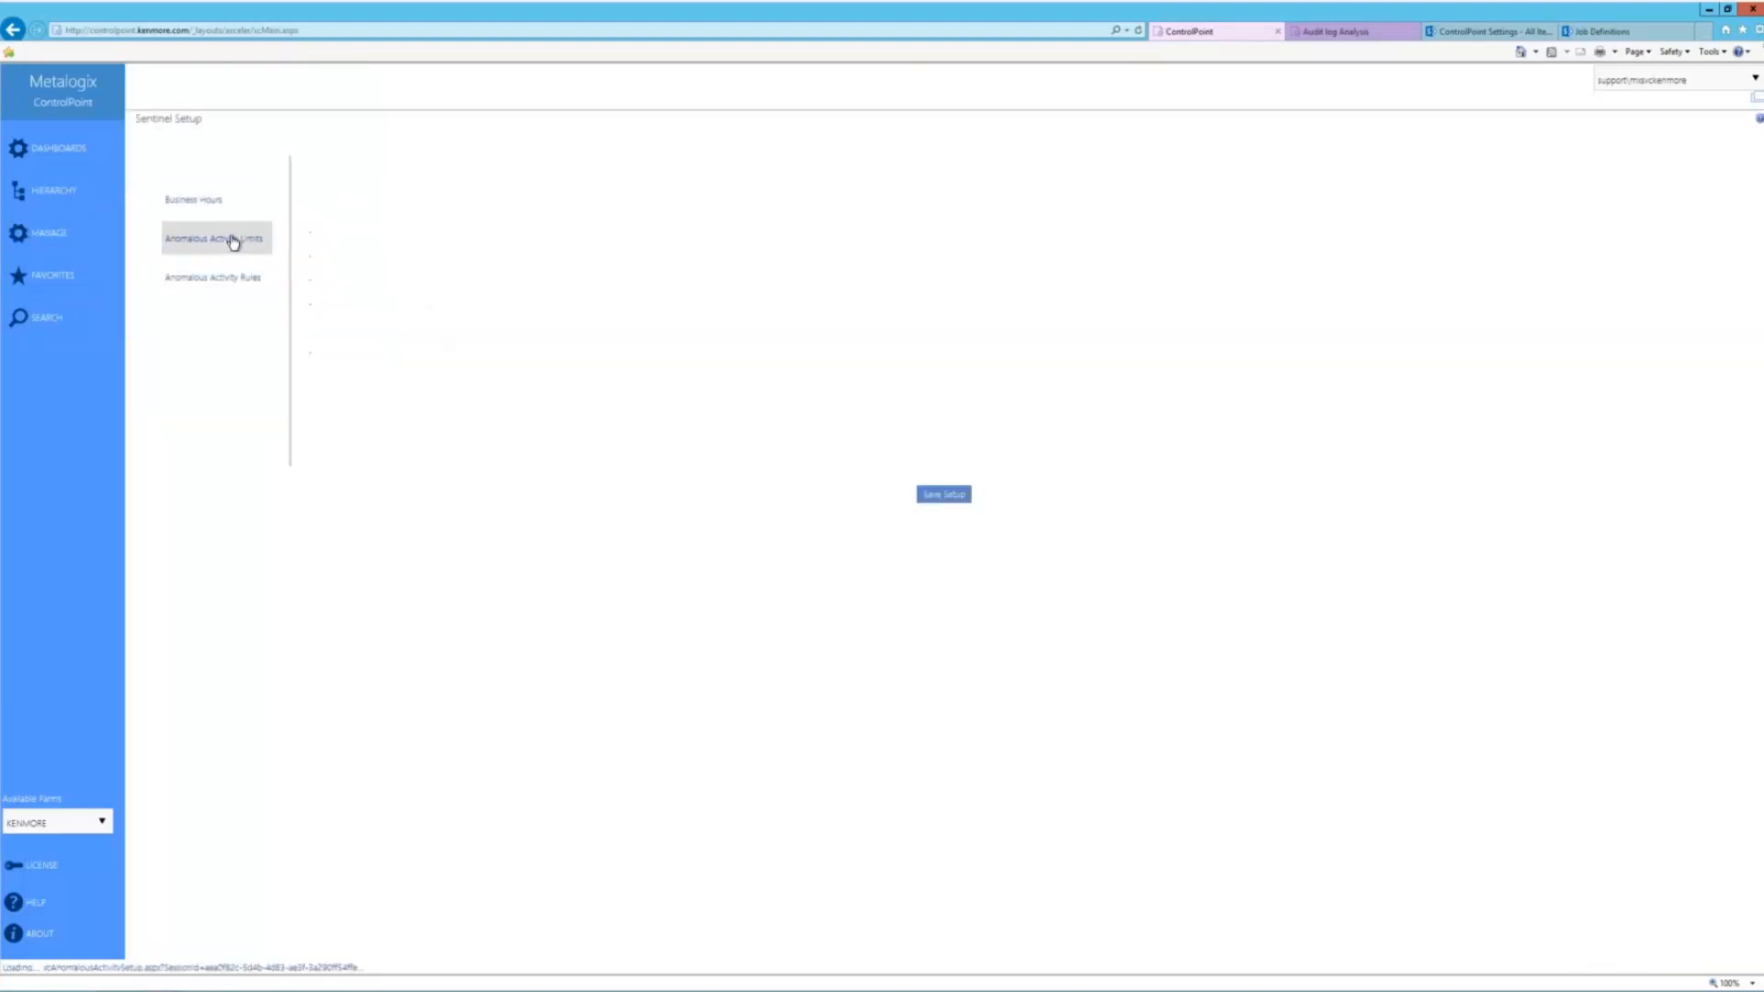